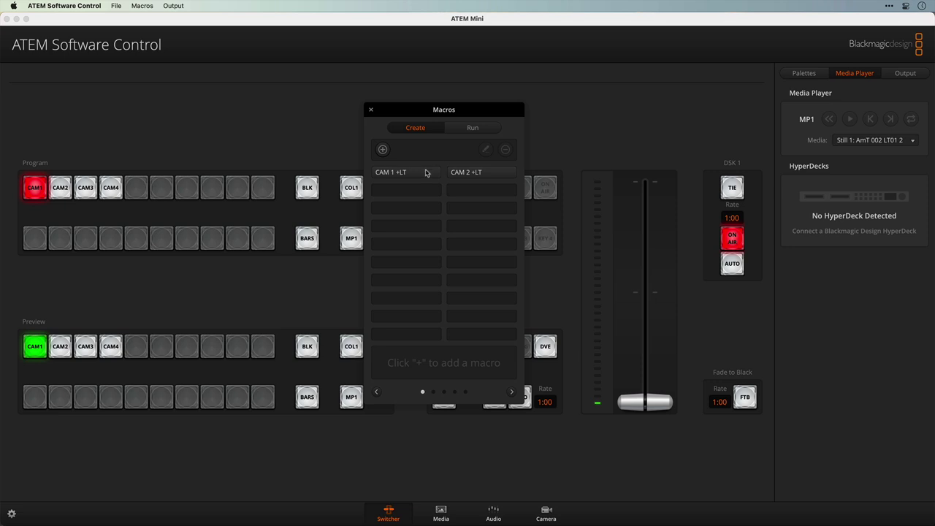
# Step: Select the CAM 1 +LT macro in the Macros window's Create tab
pyautogui.click(426, 172)
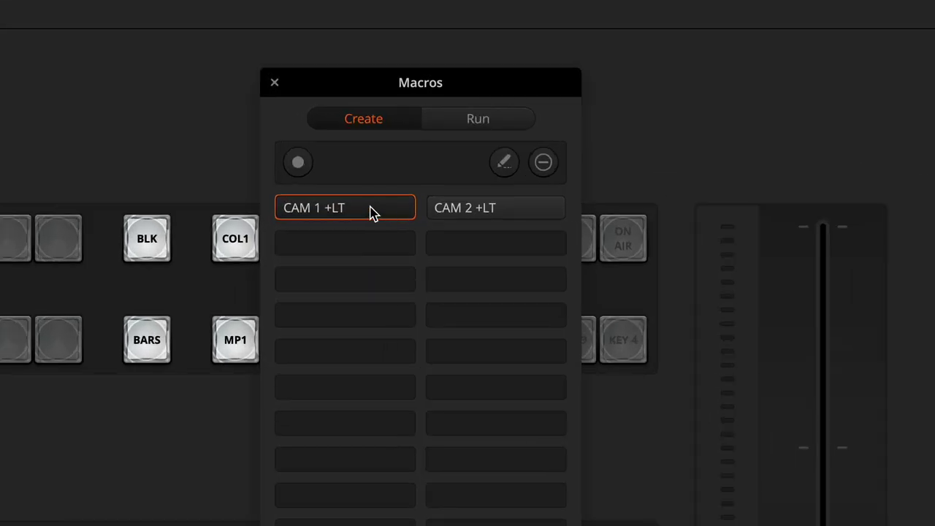
# Step: Test-run CAM 1 +LT and CAM 2 +LT on the Run tab, switching between Camera 1 and 2
pyautogui.click(506, 212)
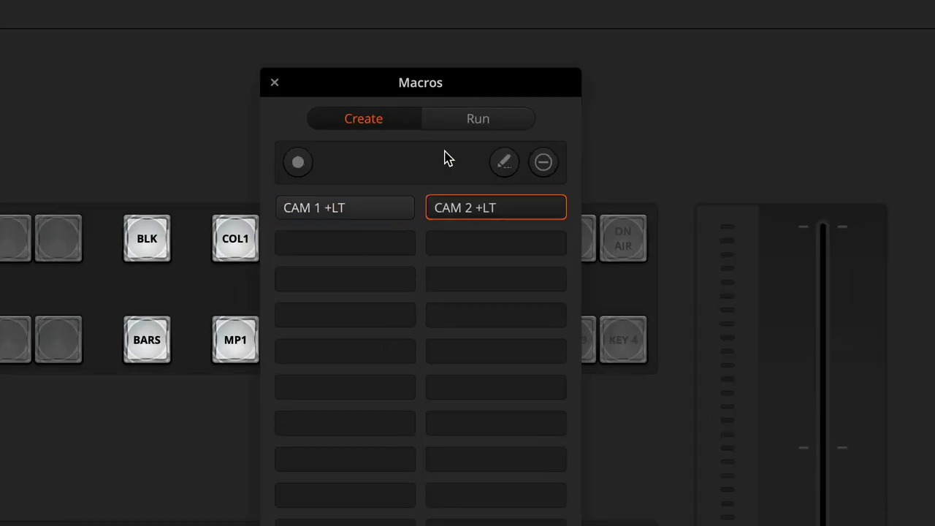
pyautogui.click(447, 121)
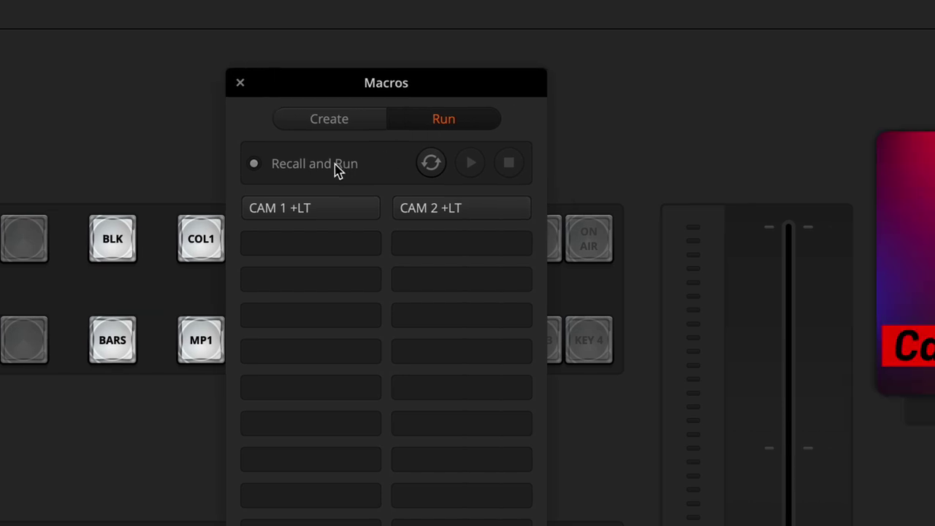
pyautogui.click(371, 209)
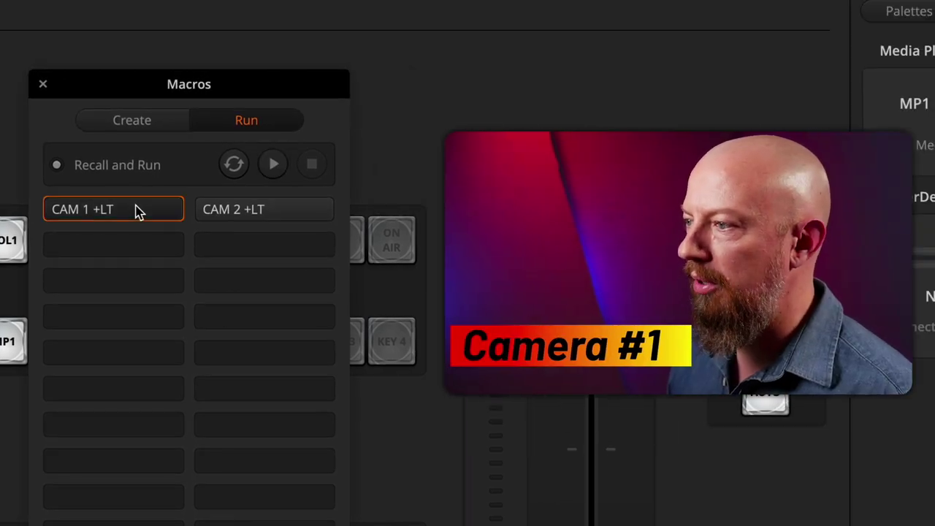
pyautogui.click(283, 218)
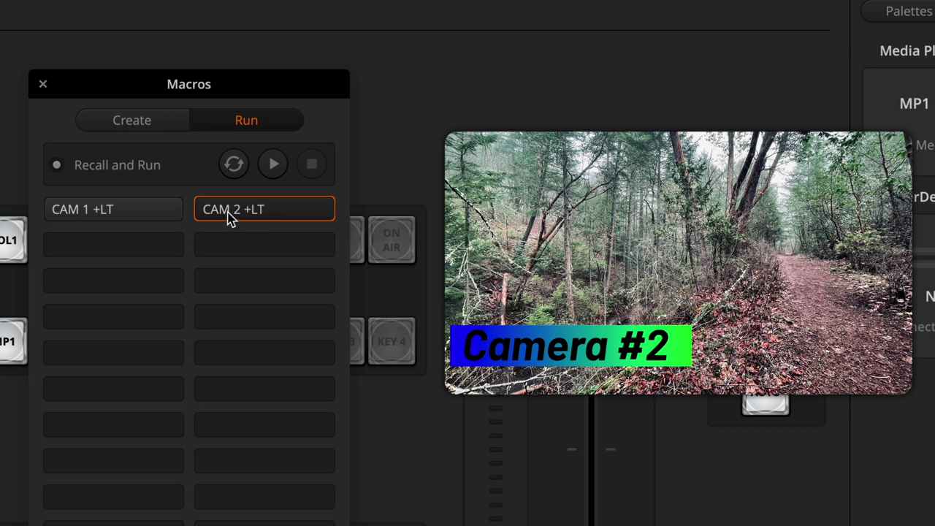
pyautogui.click(173, 215)
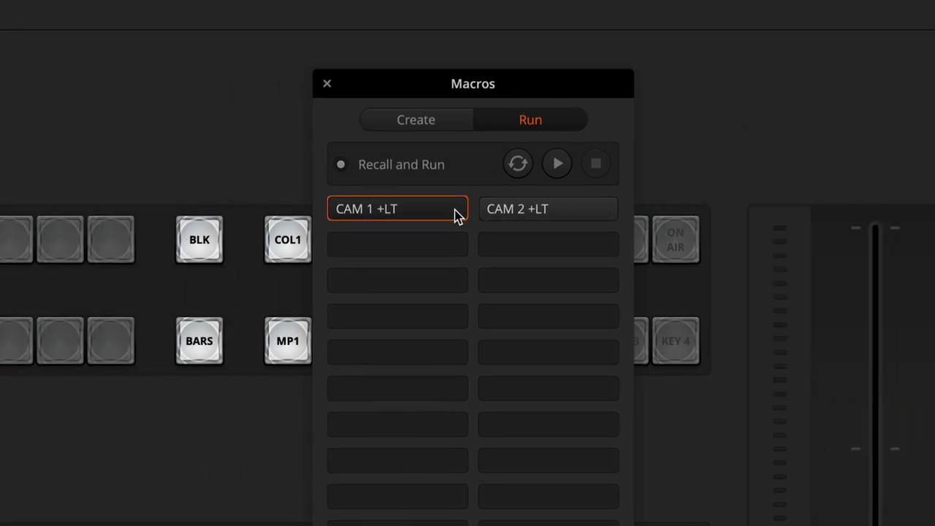
# Step: Delete the CAM 2 +LT macro on the Create tab and close the Macros window
pyautogui.click(434, 123)
pyautogui.click(549, 211)
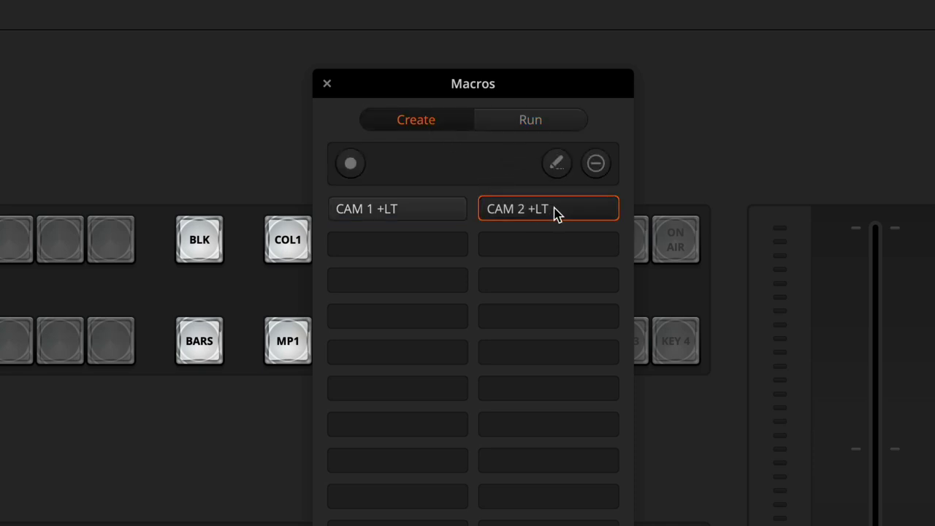
pyautogui.click(595, 165)
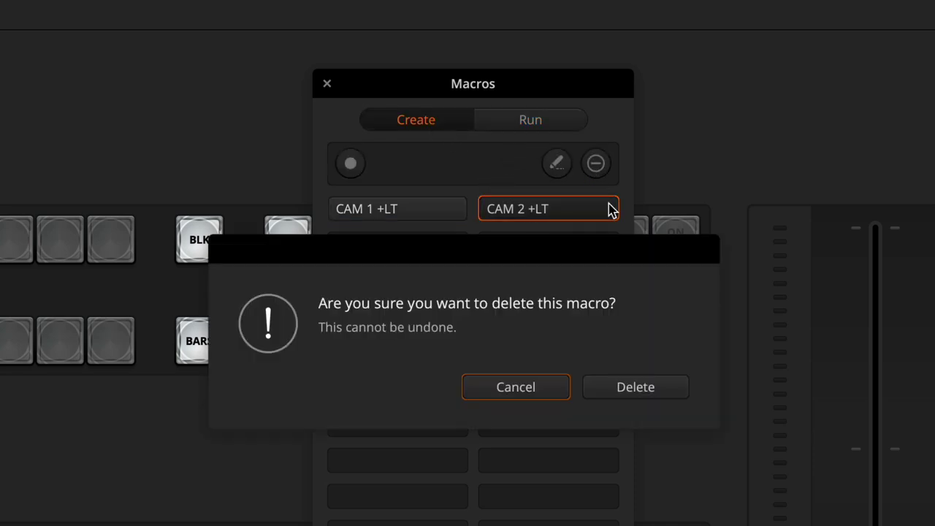
pyautogui.click(626, 383)
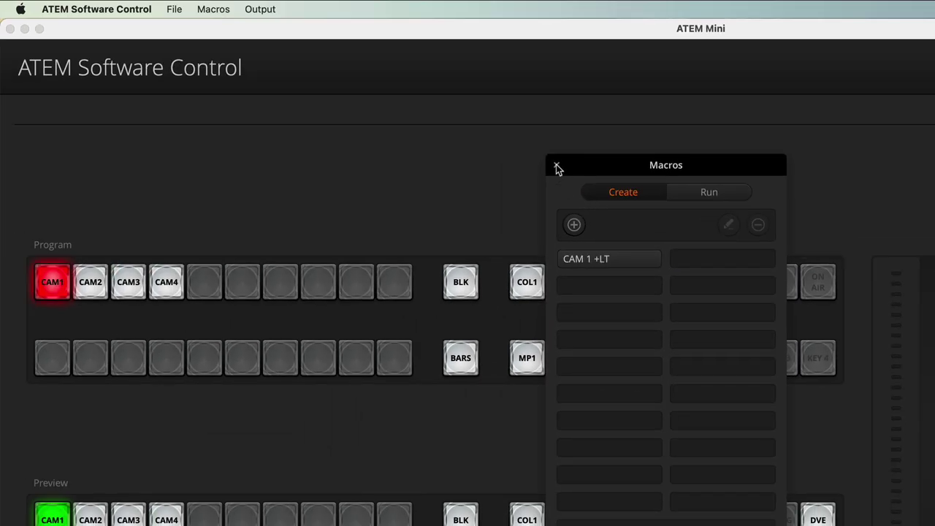
pyautogui.click(557, 168)
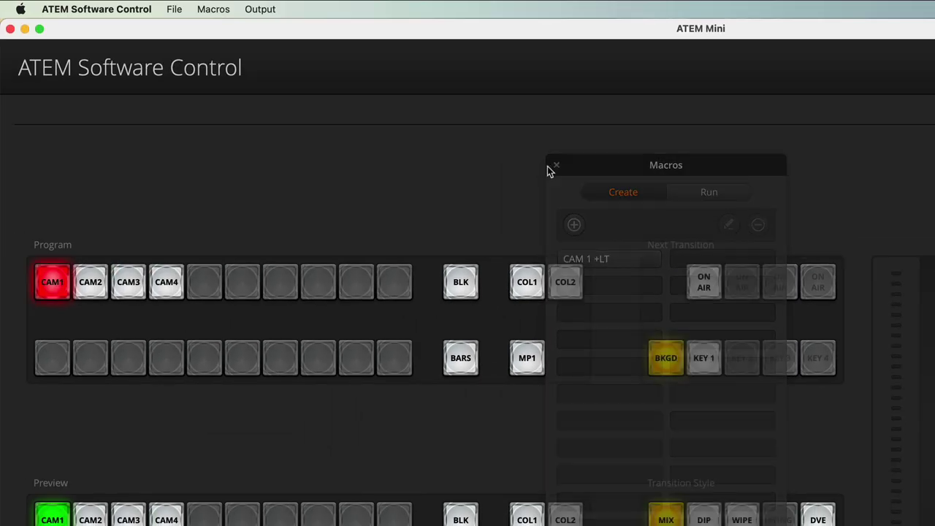
# Step: Save the settings under the new name 'Camera Switching'
pyautogui.click(174, 8)
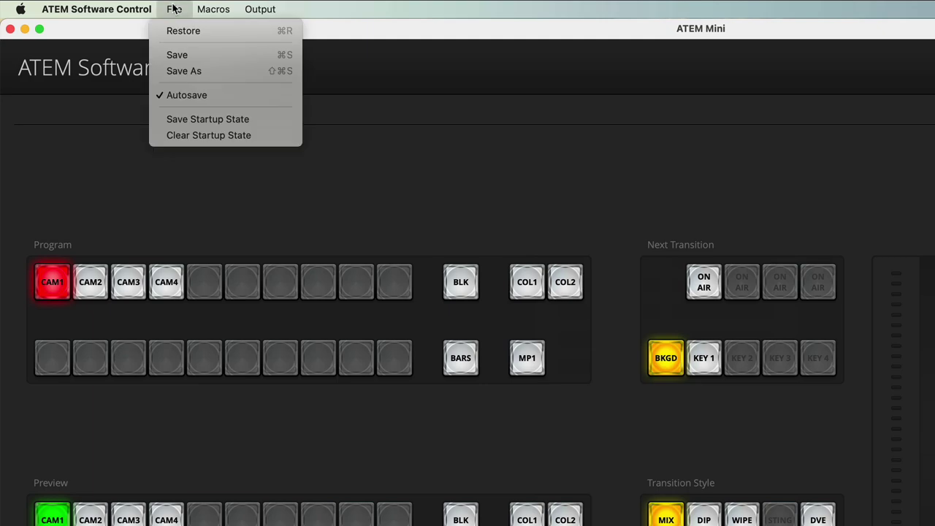
pyautogui.click(186, 71)
pyautogui.press('BackSpace')
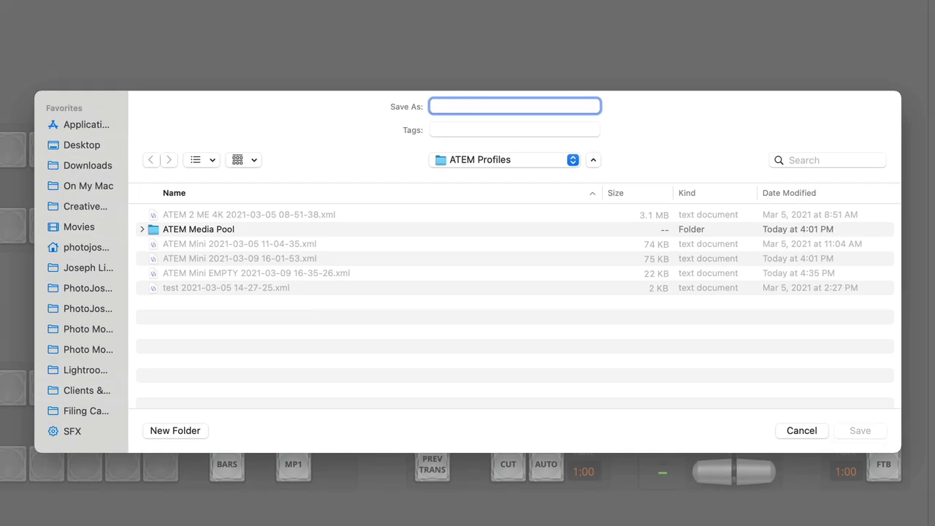
pyautogui.write('Camera Switching')
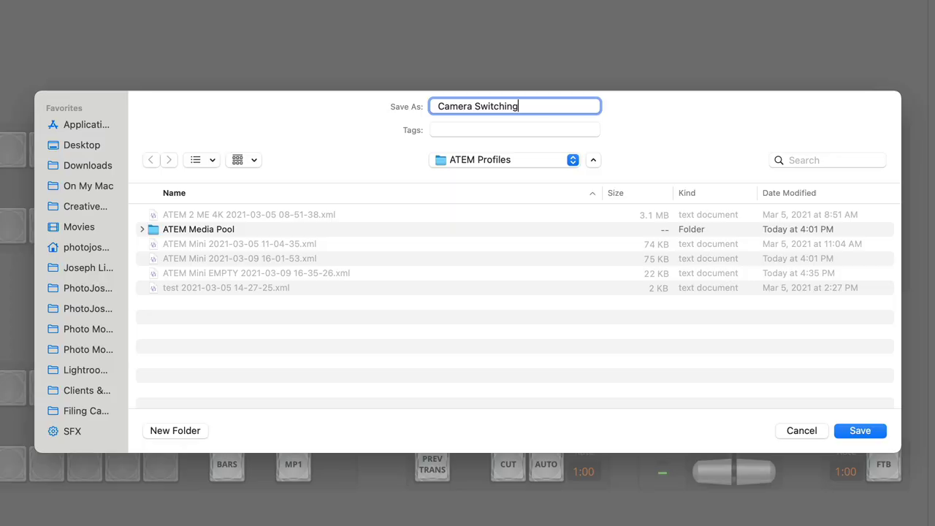
pyautogui.press('Return')
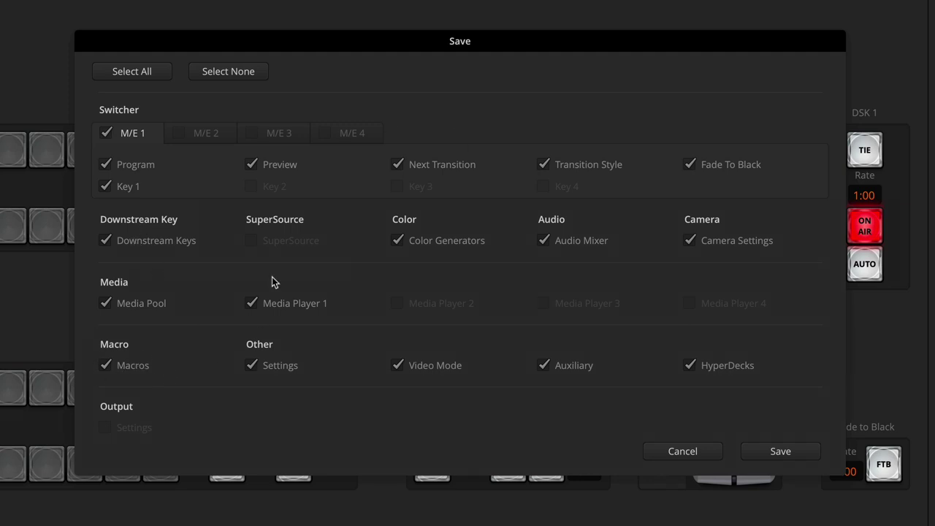
# Step: Limit the saved file to Macros only and finish saving
pyautogui.click(234, 72)
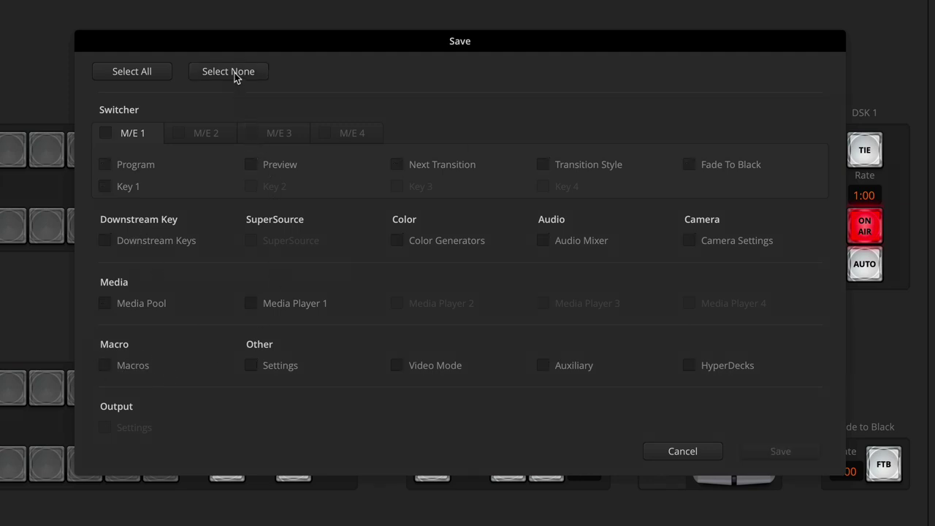
pyautogui.click(125, 370)
pyautogui.click(765, 448)
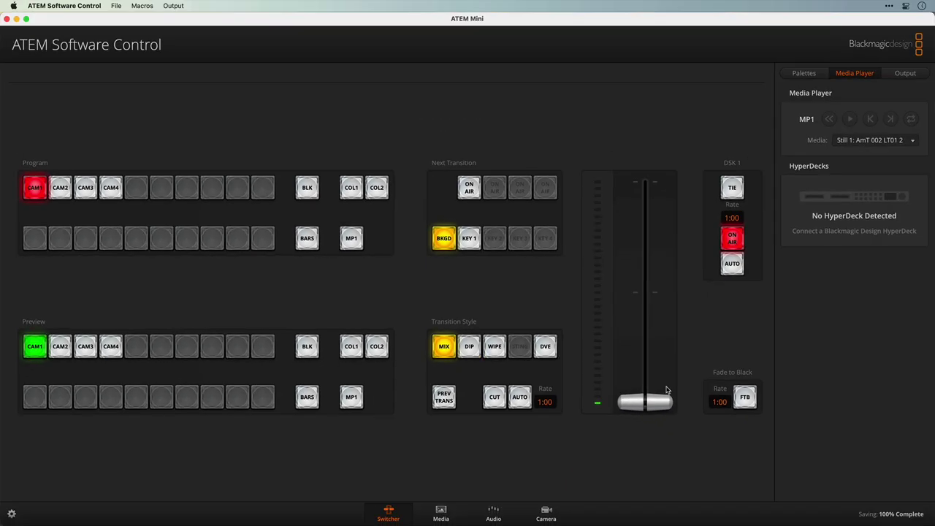
# Step: Open the Camera Switching XML file in BBEdit
pyautogui.press('super+Tab')
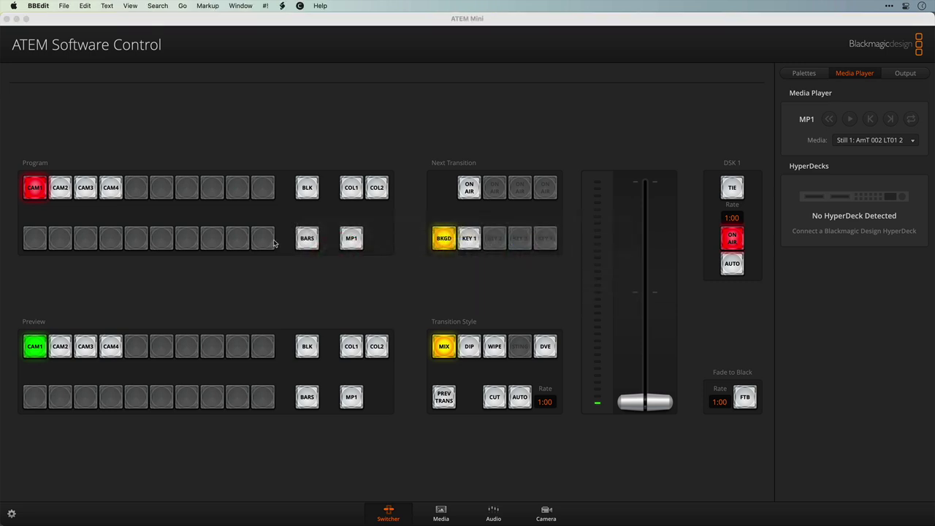
pyautogui.click(64, 6)
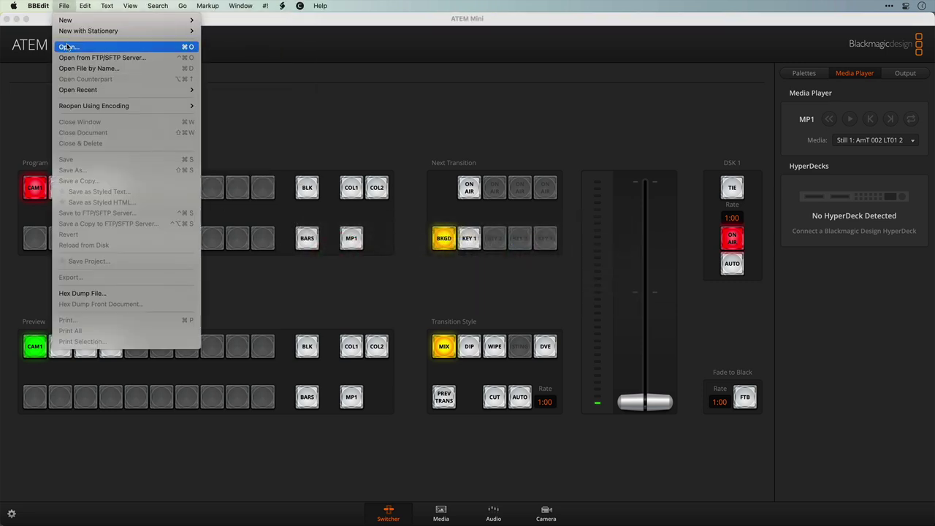
pyautogui.click(73, 46)
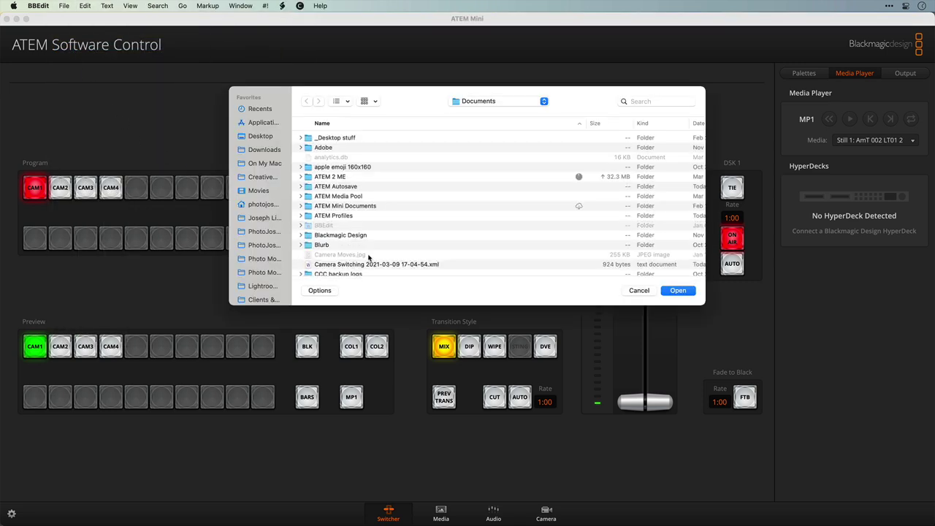
pyautogui.doubleClick(374, 264)
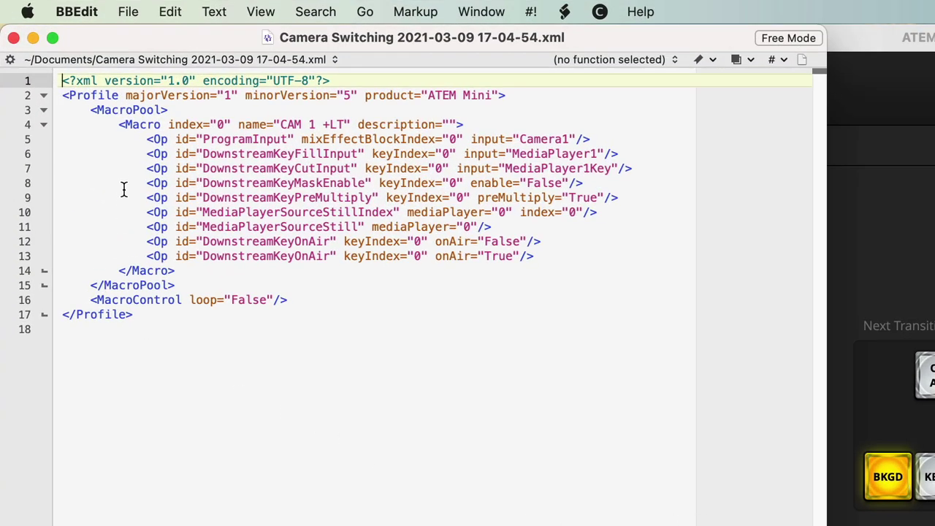
# Step: Inspect the CAM 1 +LT macro's index, name, ProgramInput and DownstreamKeyFillInput lines
pyautogui.click(145, 124)
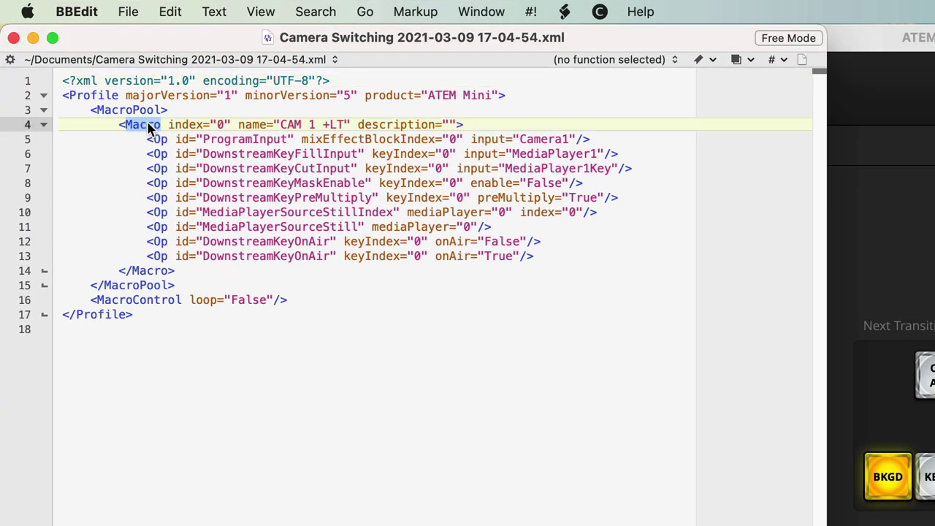
pyautogui.click(218, 124)
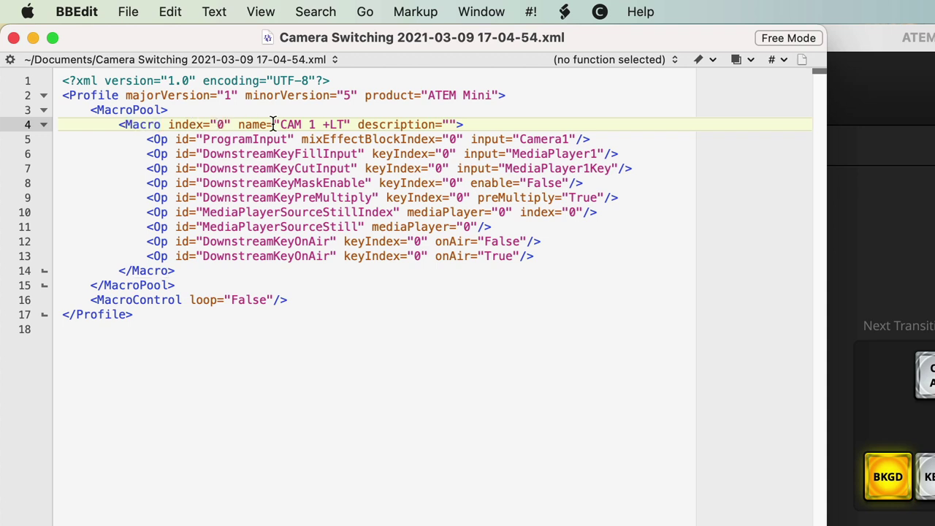
pyautogui.moveTo(281, 124); pyautogui.dragTo(351, 130)
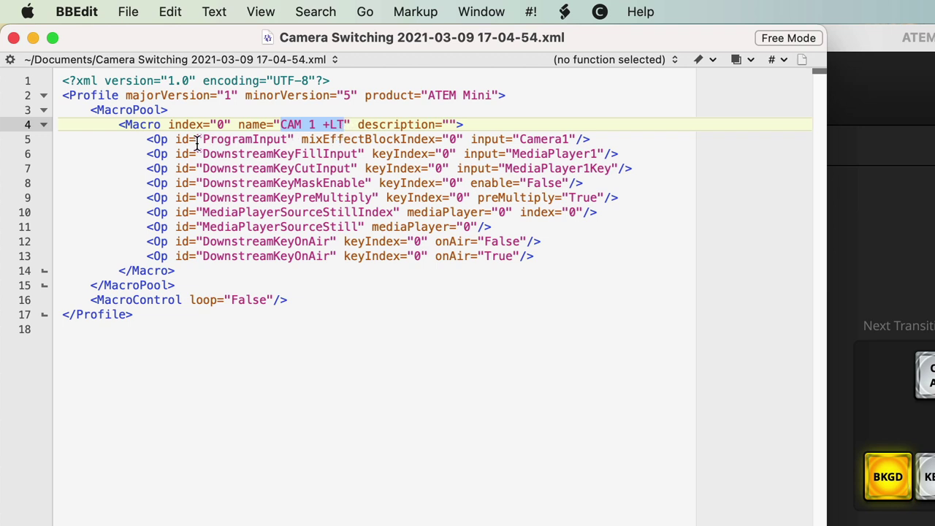
pyautogui.tripleClick(240, 139)
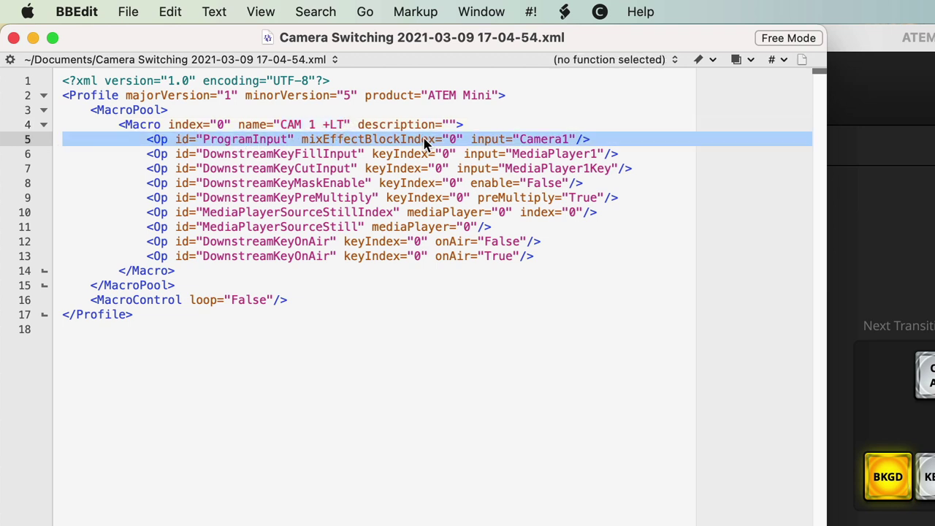
pyautogui.doubleClick(278, 154)
pyautogui.tripleClick(278, 153)
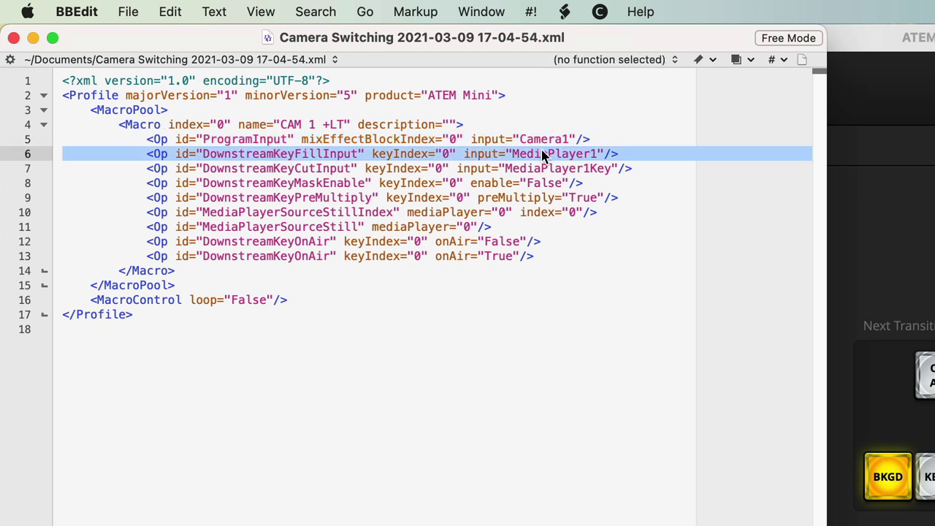
# Step: Inspect the key cut input, mask enable, pre-multiply and MediaPlayerSourceStillIndex lines
pyautogui.doubleClick(425, 169)
pyautogui.tripleClick(425, 169)
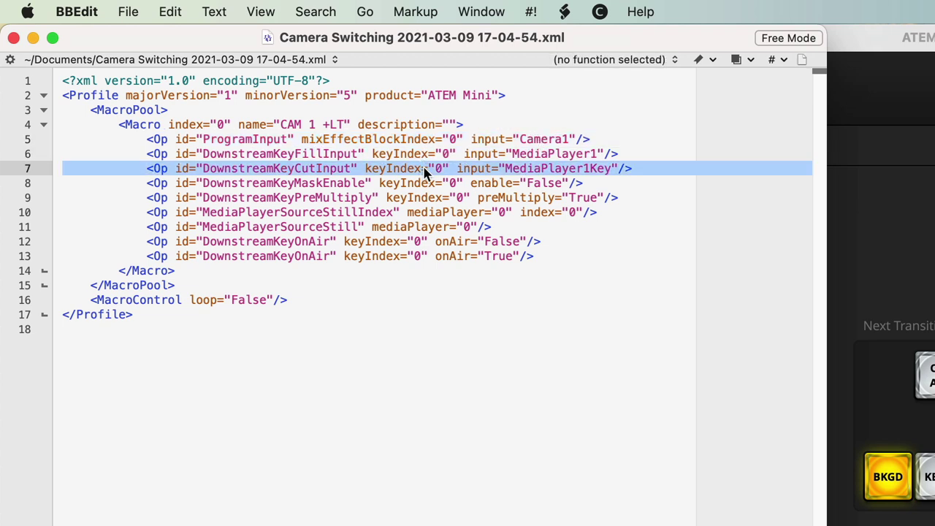
pyautogui.doubleClick(418, 183)
pyautogui.tripleClick(418, 183)
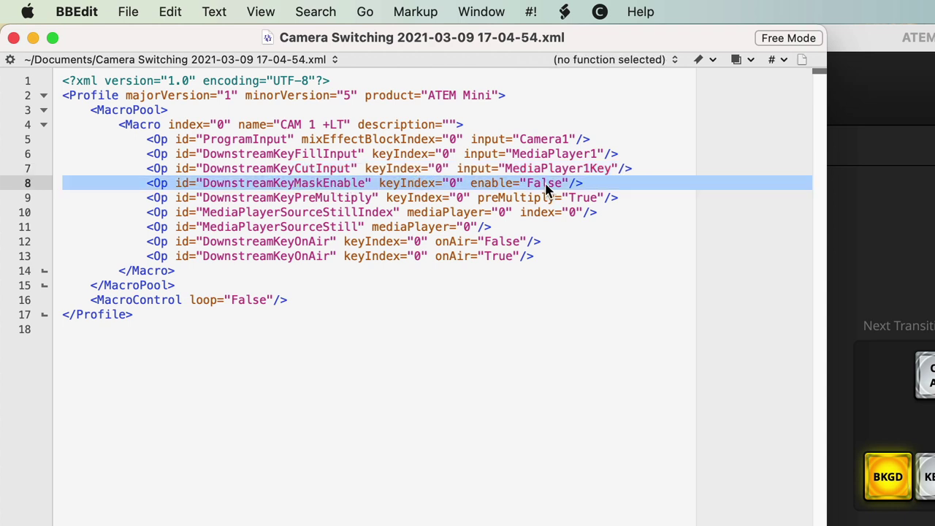
pyautogui.tripleClick(446, 199)
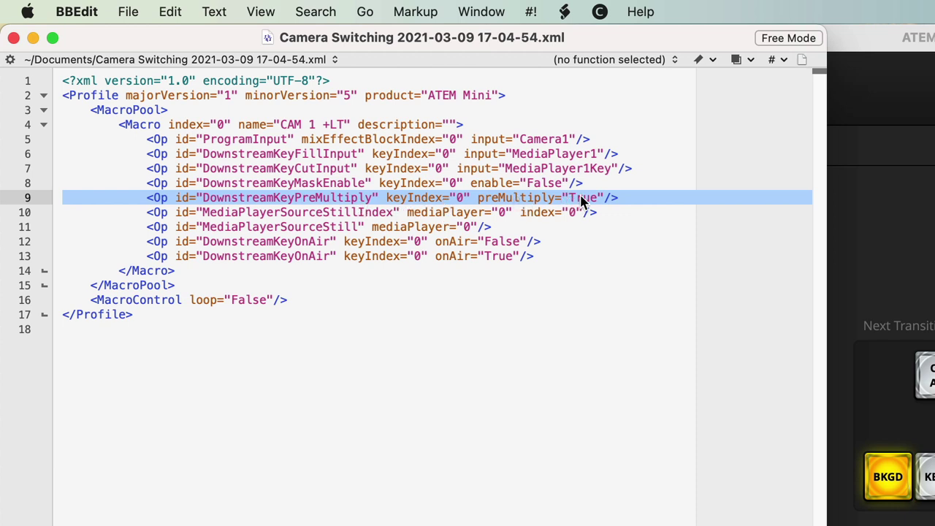
pyautogui.tripleClick(432, 212)
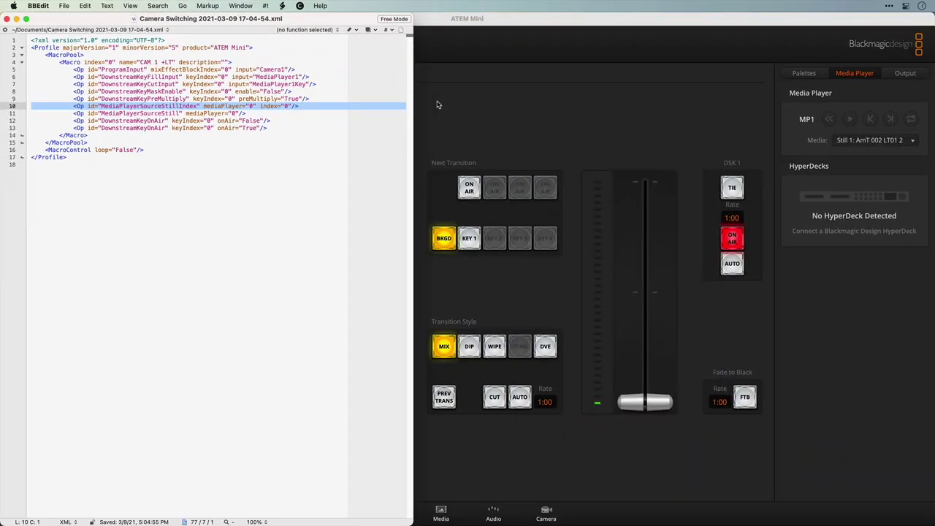
# Step: Review the four Camera lower-third stills in the Media pool, then open the Macros window
pyautogui.click(879, 209)
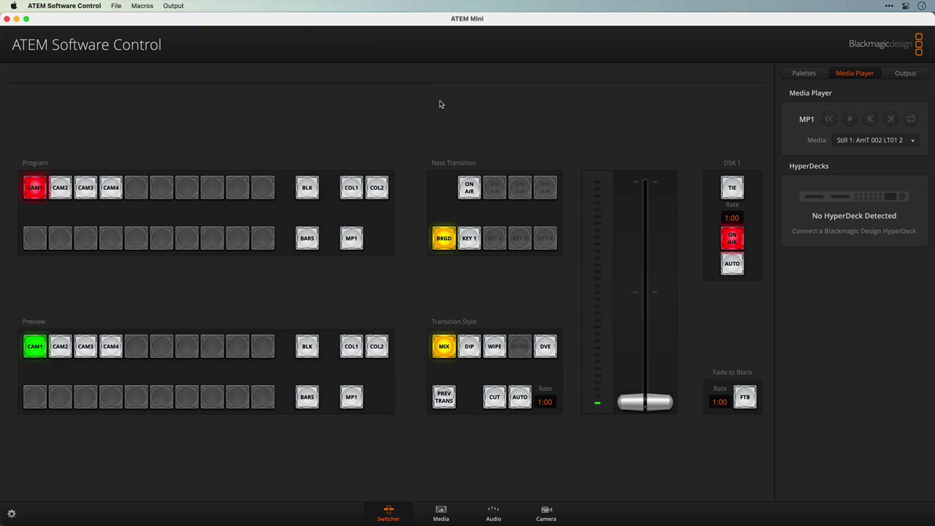
pyautogui.click(441, 511)
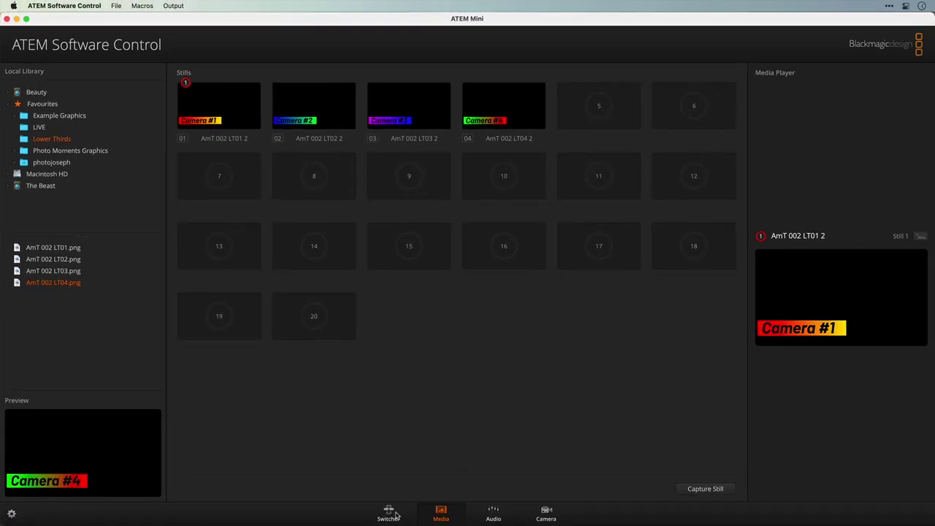
pyautogui.click(389, 514)
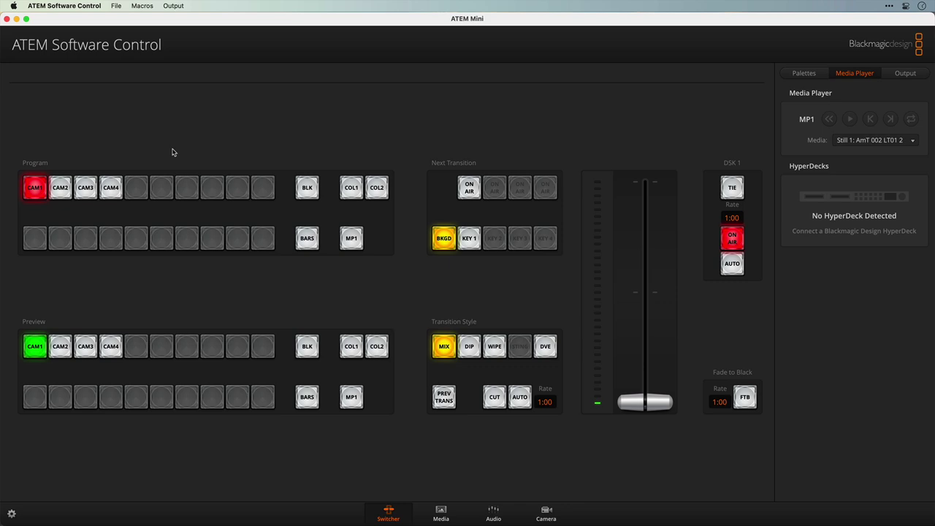
pyautogui.click(139, 6)
pyautogui.click(143, 19)
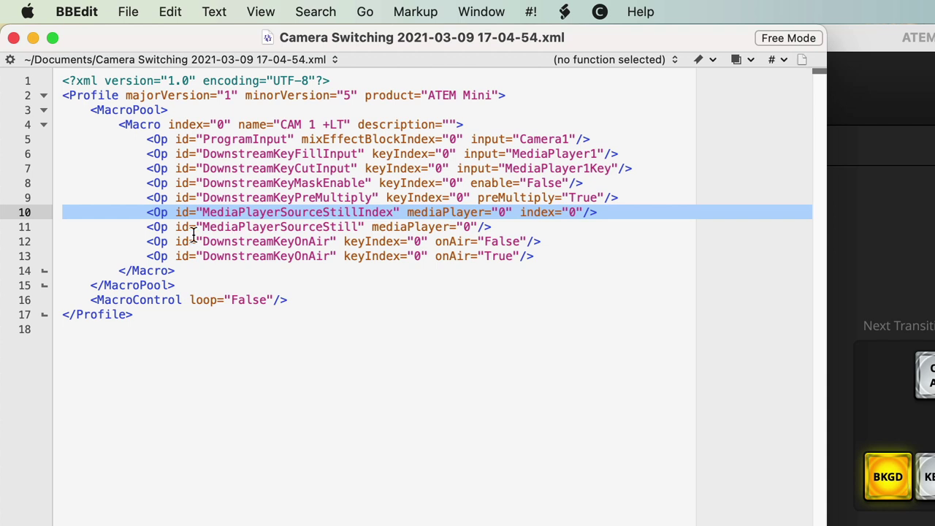
# Step: Delete the DownstreamKeyOnAir onAir="False" line on line 12 of the CAM 1 +LT macro
pyautogui.click(332, 240)
pyautogui.tripleClick(333, 240)
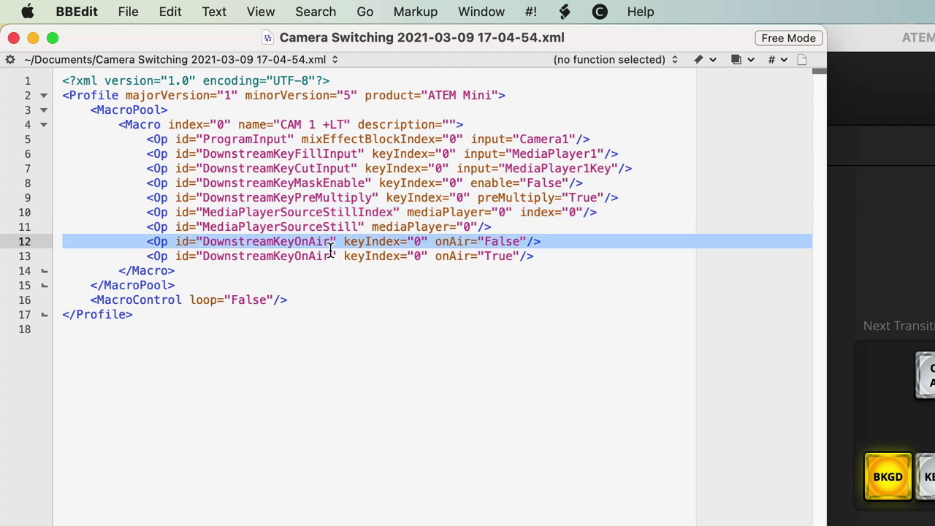
pyautogui.tripleClick(329, 256)
pyautogui.tripleClick(326, 242)
pyautogui.press('BackSpace')
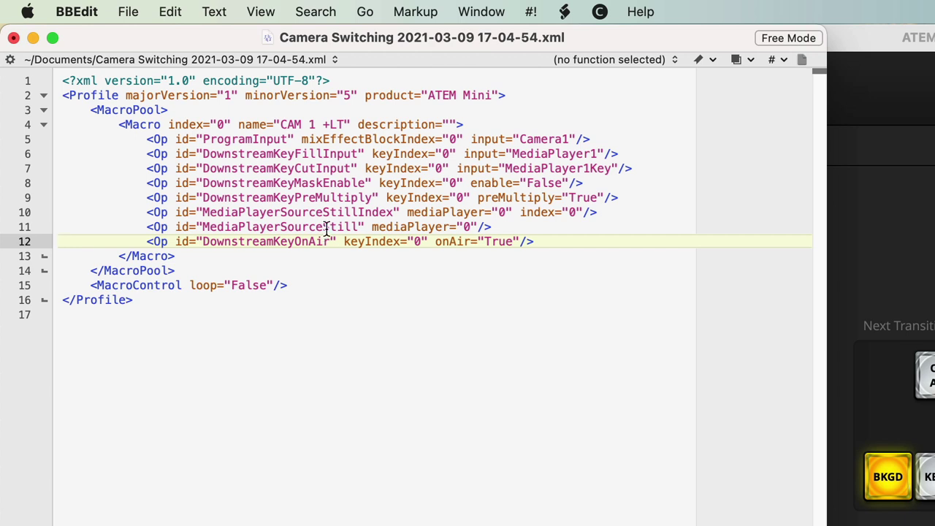
# Step: Copy the CAM 1 +LT macro block (lines 4–13) and paste it three times below
pyautogui.click(248, 124)
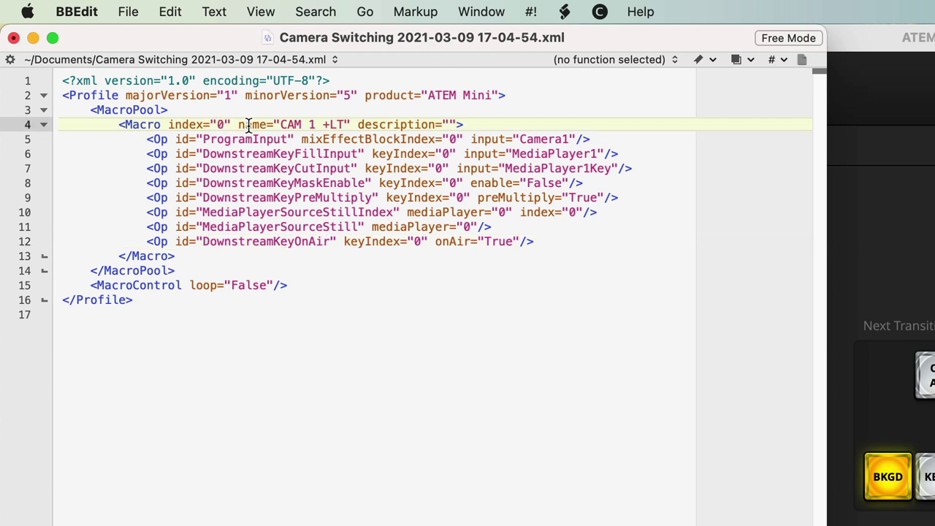
pyautogui.hotkey('shift', 'Down')
pyautogui.hotkey('shift', 'Down')
pyautogui.hotkey('shift', 'Down')
pyautogui.hotkey('shift', 'Down')
pyautogui.hotkey('shift', 'Down')
pyautogui.hotkey('shift', 'Down')
pyautogui.hotkey('shift', 'Down')
pyautogui.hotkey('shift', 'Down')
pyautogui.hotkey('shift', 'Down')
pyautogui.hotkey('shift', 'Down')
pyautogui.press('super+c')
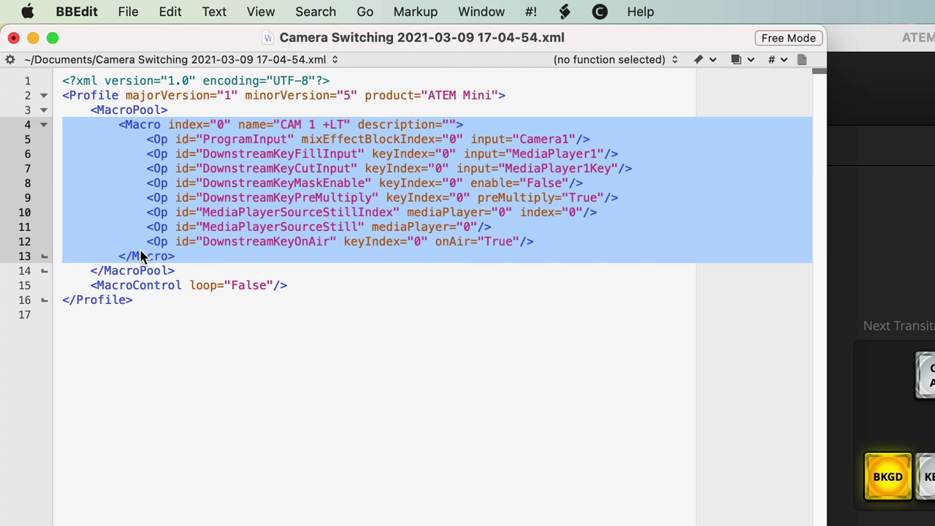
pyautogui.press('Right')
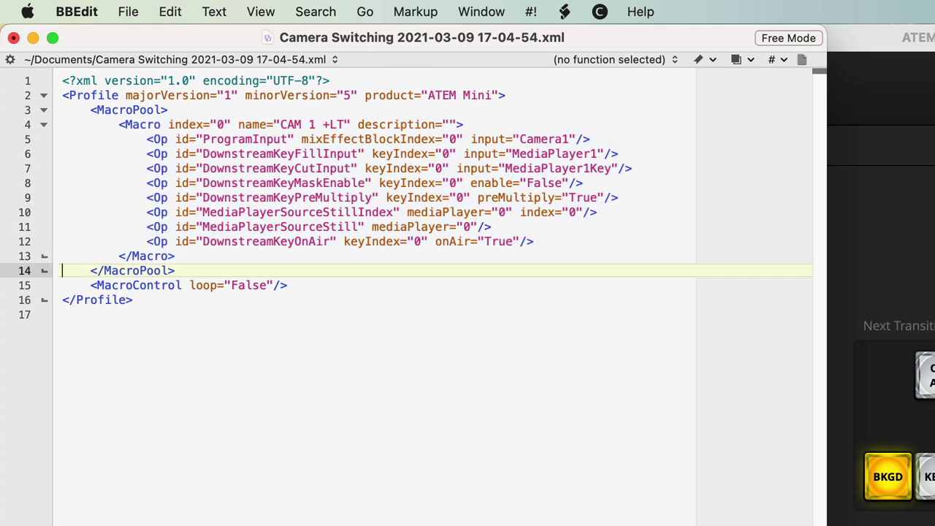
pyautogui.press('super+v')
pyautogui.press('super+v')
pyautogui.press('super+v')
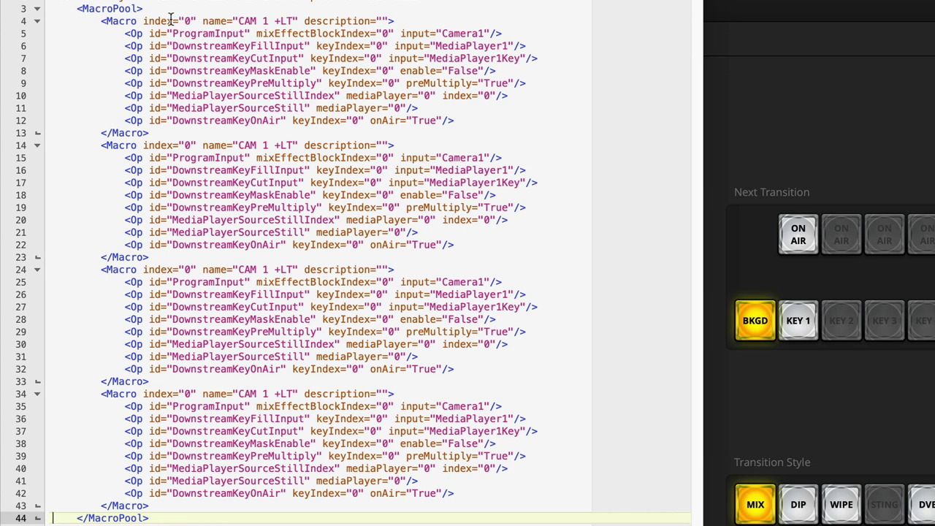
# Step: Renumber the copies to indexes 1, 2, 3 and rename them CAM 2, CAM 3, CAM 4 +LT
pyautogui.click(189, 144)
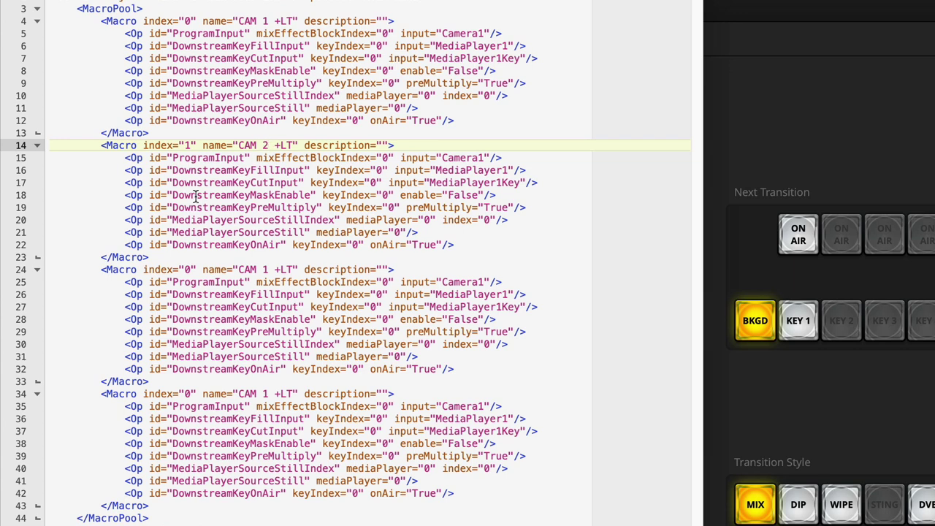
pyautogui.click(191, 270)
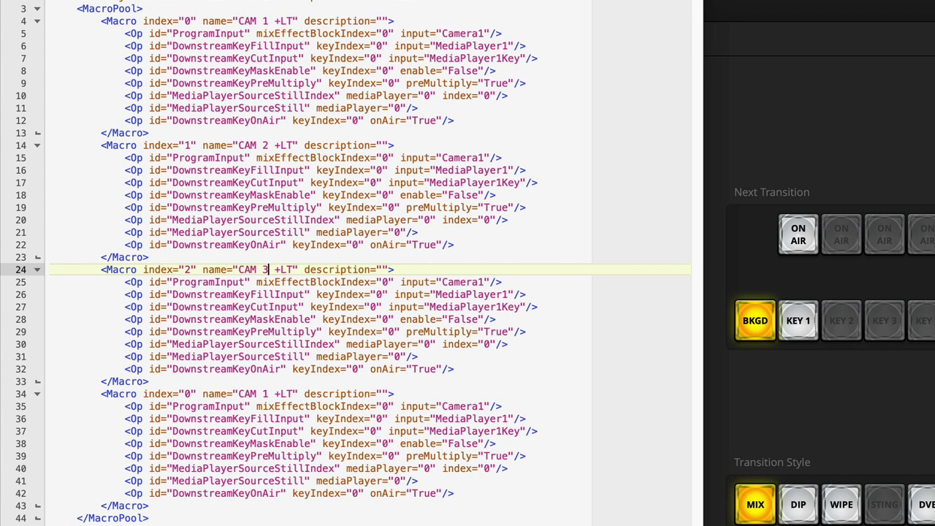
pyautogui.click(191, 394)
pyautogui.press('BackSpace')
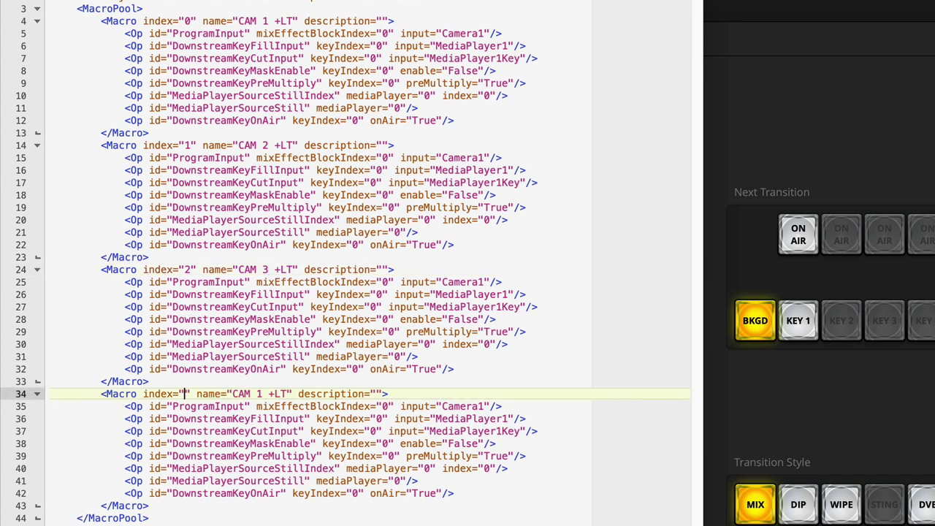
pyautogui.write('3')
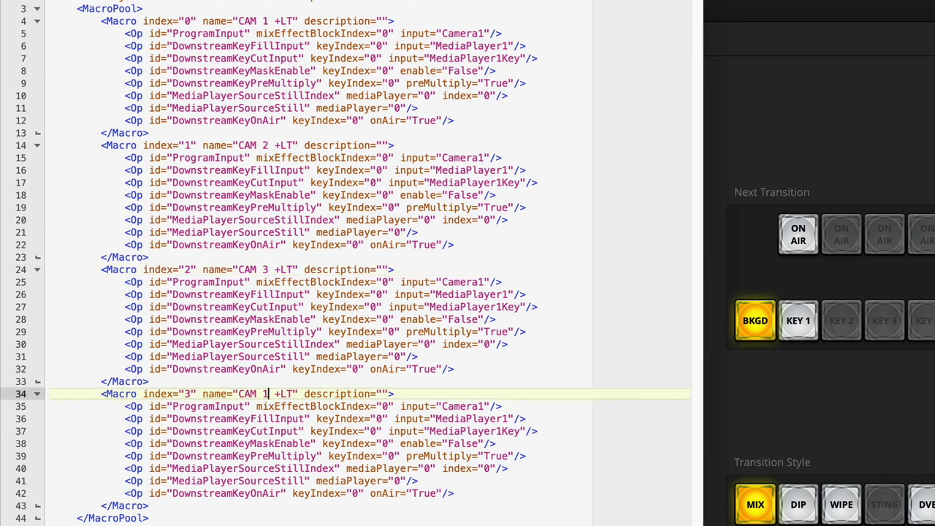
pyautogui.press('BackSpace')
pyautogui.write('4')
# Step: Change the copies' ProgramInput from Camera1 to Camera2, Camera3 and Camera4
pyautogui.click(485, 158)
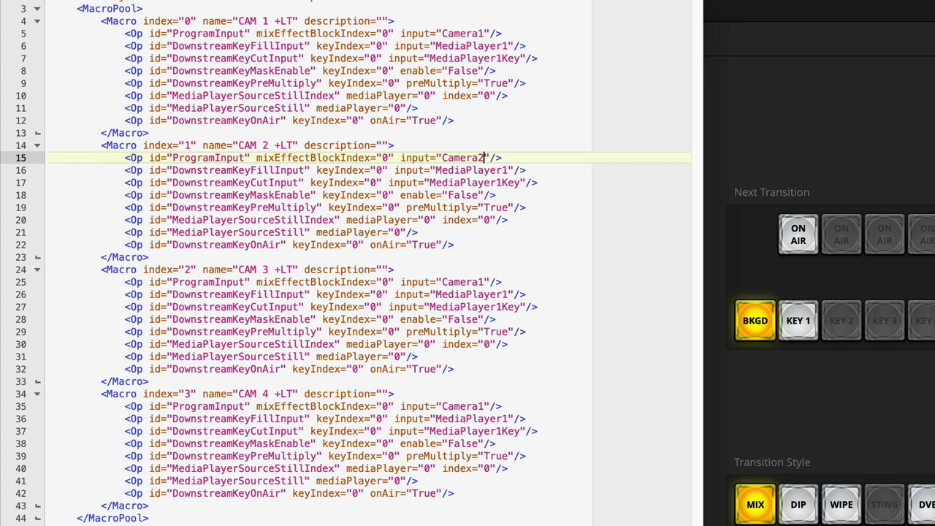
pyautogui.click(485, 282)
pyautogui.press('BackSpace')
pyautogui.write('3')
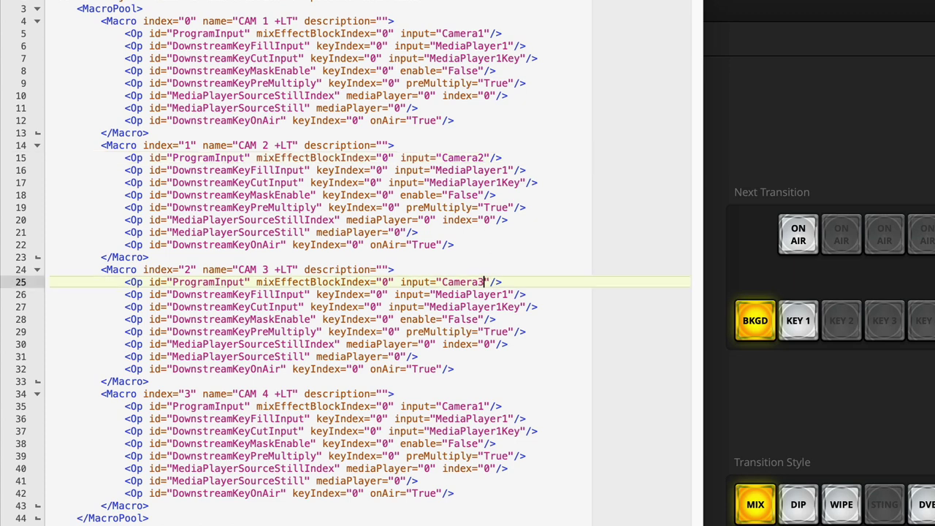
pyautogui.click(484, 406)
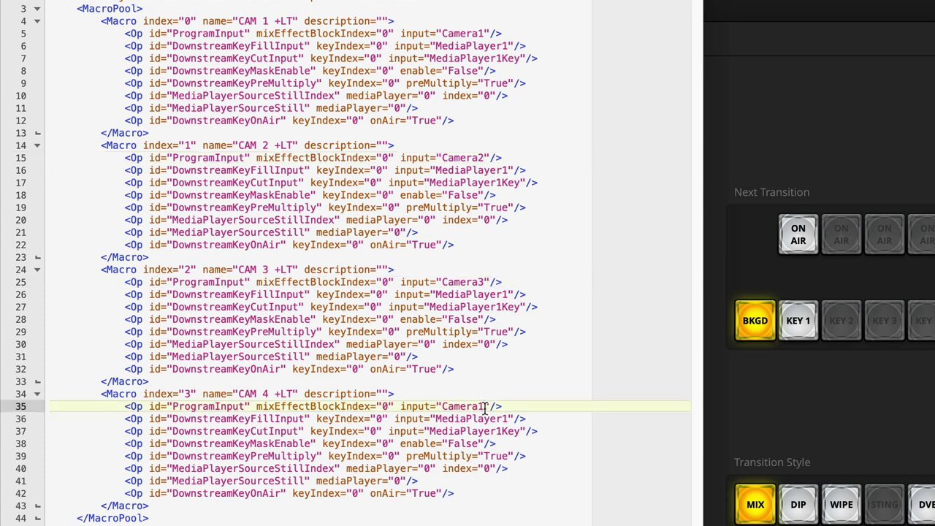
pyautogui.press('BackSpace')
pyautogui.write('4')
# Step: Set the still index in CAM 2, 3 and 4 to 1, 2 and 3, checking the Media pool order
pyautogui.moveTo(234, 96); pyautogui.dragTo(490, 97)
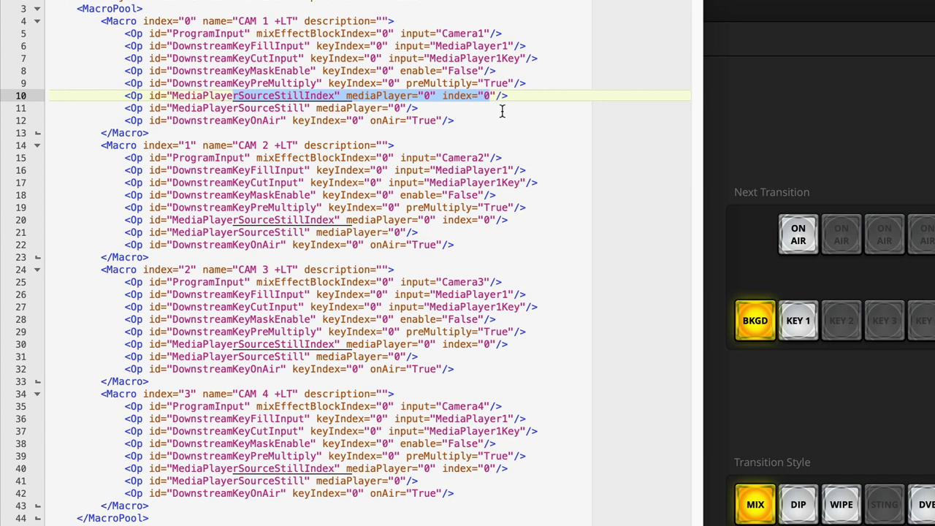
pyautogui.click(488, 221)
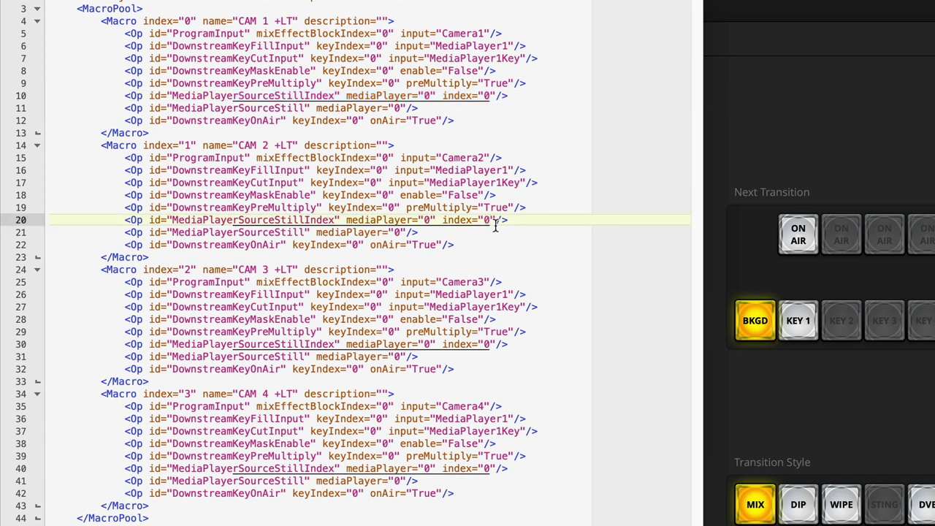
pyautogui.click(492, 345)
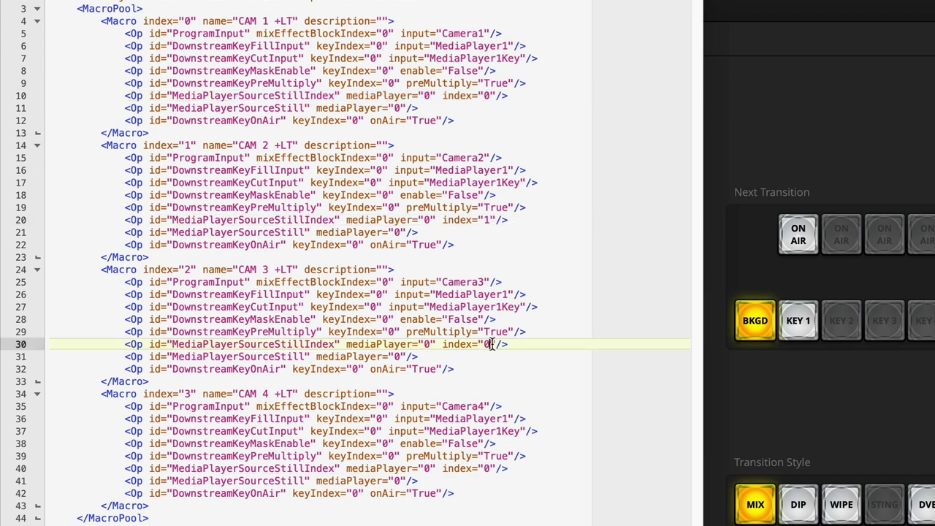
pyautogui.click(492, 468)
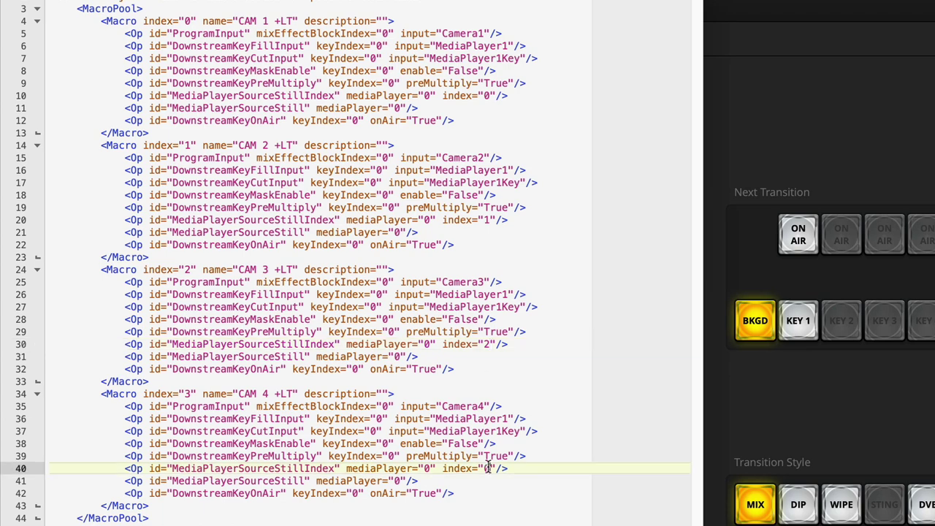
pyautogui.press('BackSpace')
pyautogui.write('3')
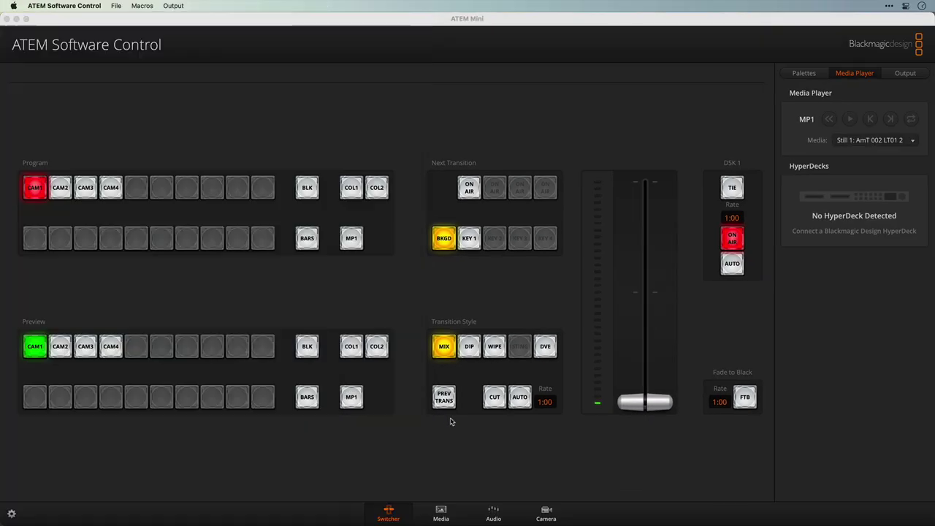
pyautogui.click(441, 511)
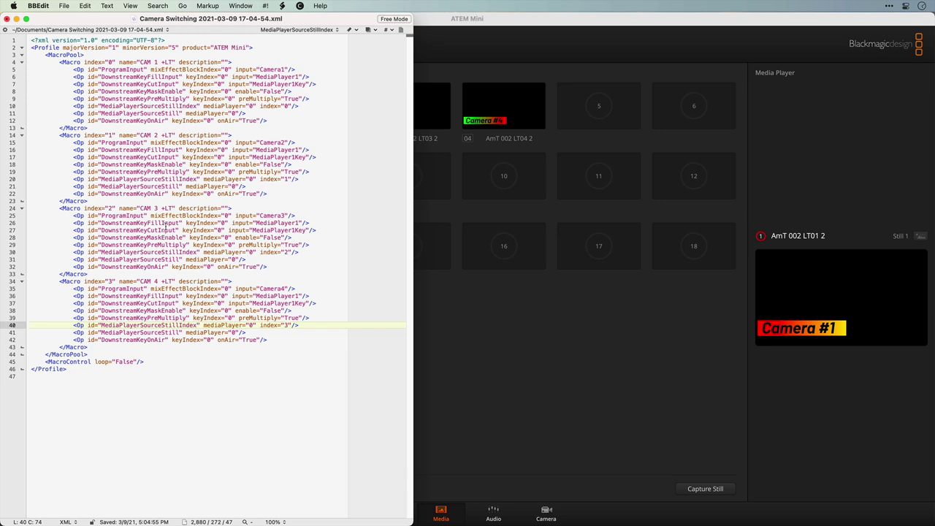
pyautogui.press('super+shift+s')
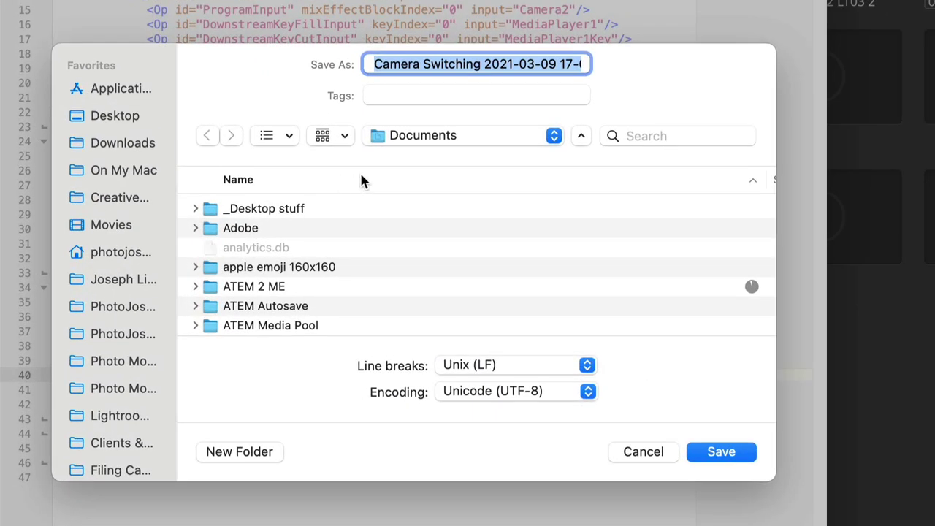
pyautogui.click(556, 65)
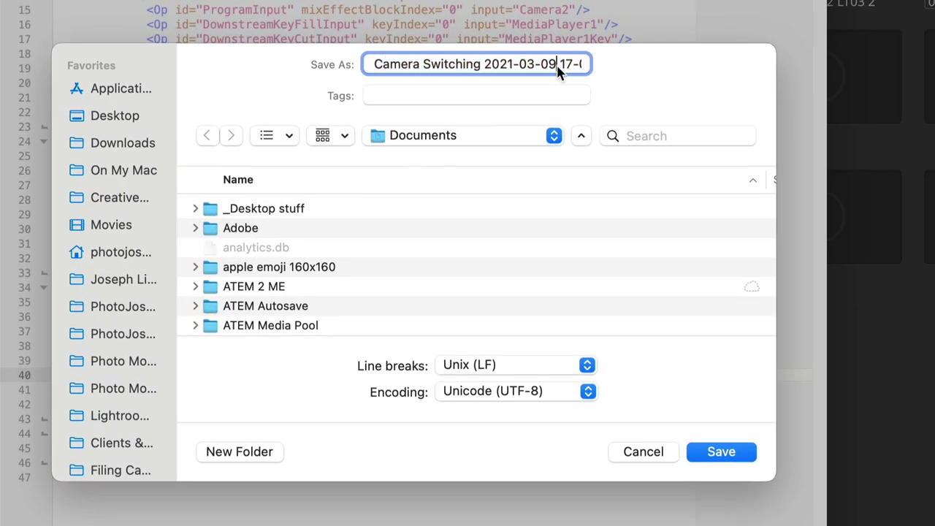
pyautogui.press('Right')
pyautogui.press('Right')
pyautogui.press('Right')
pyautogui.press('Right')
pyautogui.press('Right')
pyautogui.press('Right')
pyautogui.press('Right')
pyautogui.press('Right')
pyautogui.press('Right')
pyautogui.press('Right')
pyautogui.press('Right')
pyautogui.press('Right')
pyautogui.press('Right')
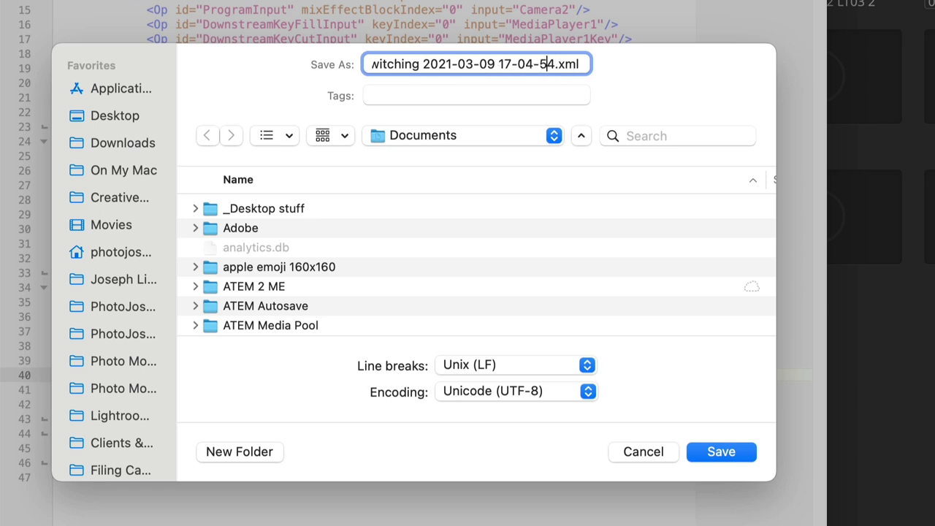
pyautogui.press('Left')
pyautogui.press('Left')
pyautogui.press('Left')
pyautogui.press('Left')
pyautogui.hotkey('shift', 'Left')
pyautogui.hotkey('shift', 'Left')
pyautogui.hotkey('shift', 'Left')
pyautogui.hotkey('shift', 'Left')
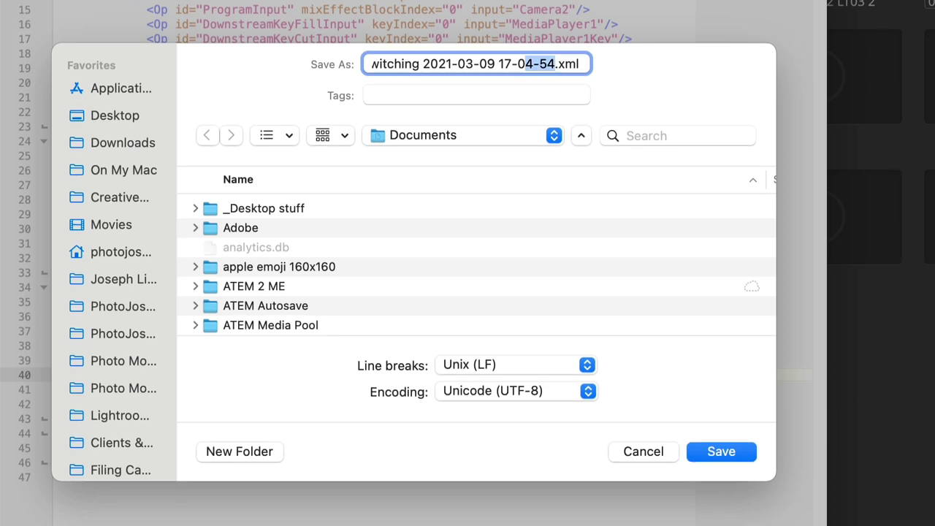
pyautogui.write('6-00')
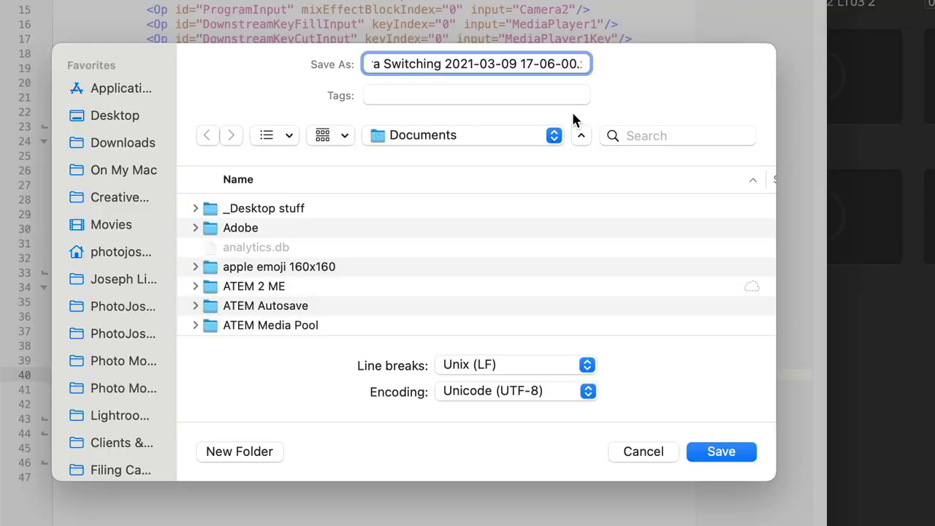
pyautogui.click(721, 451)
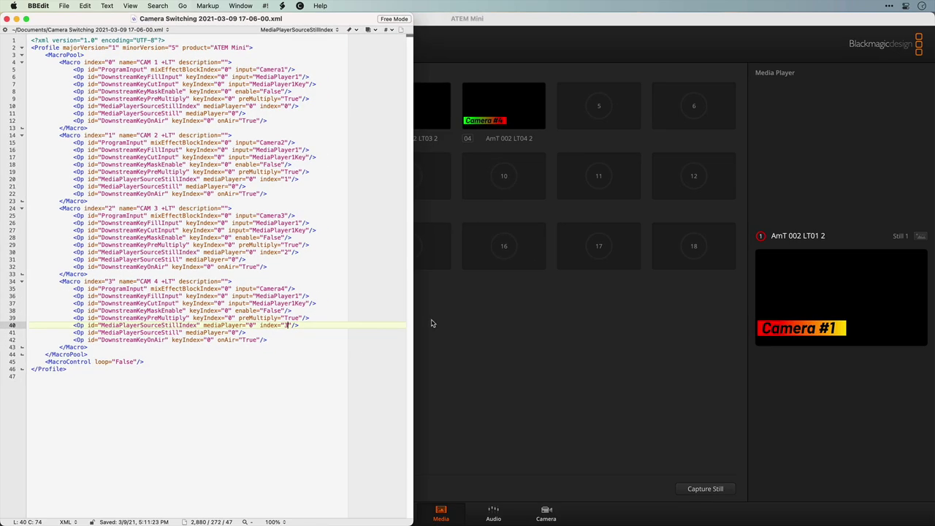
pyautogui.click(431, 323)
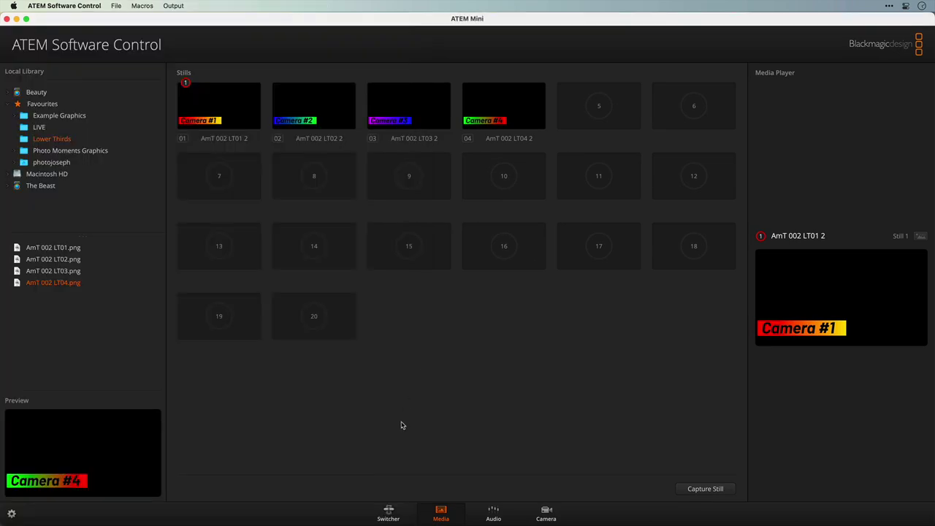
pyautogui.click(388, 511)
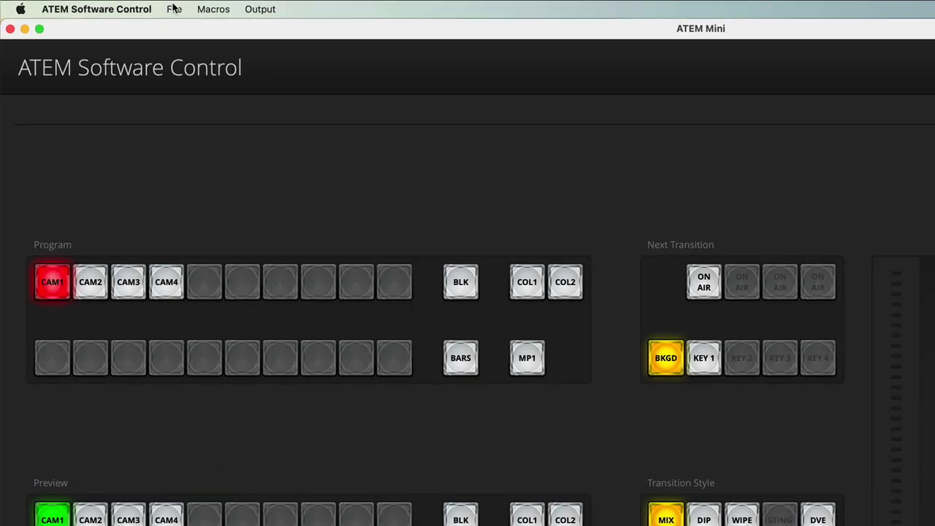
pyautogui.click(115, 6)
pyautogui.click(175, 31)
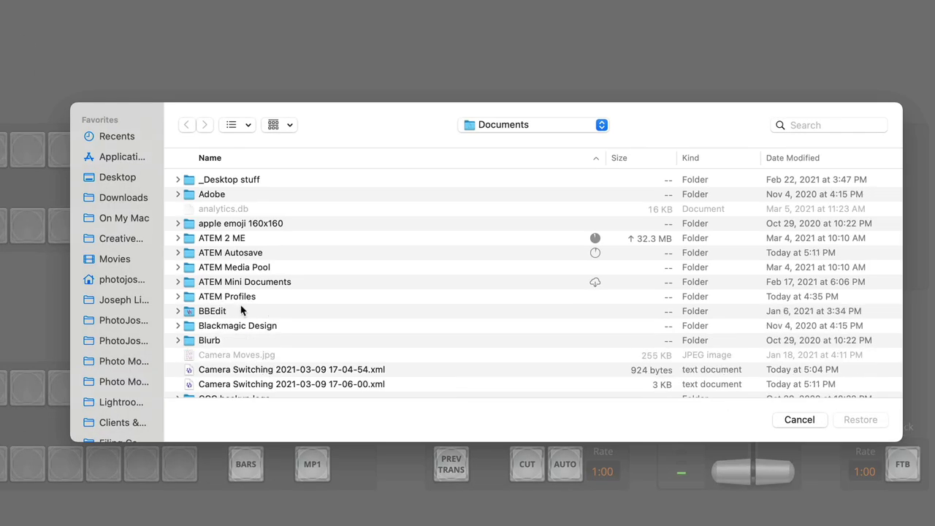
pyautogui.click(347, 384)
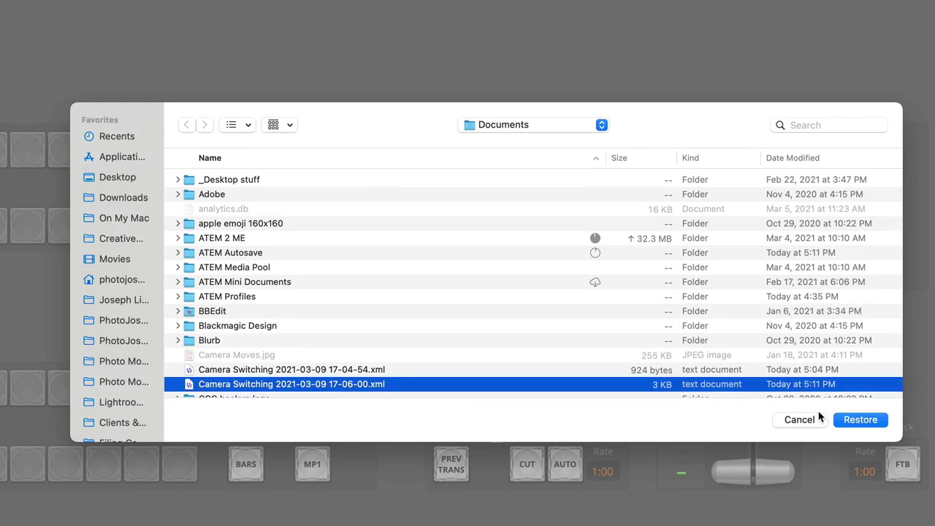
pyautogui.click(854, 420)
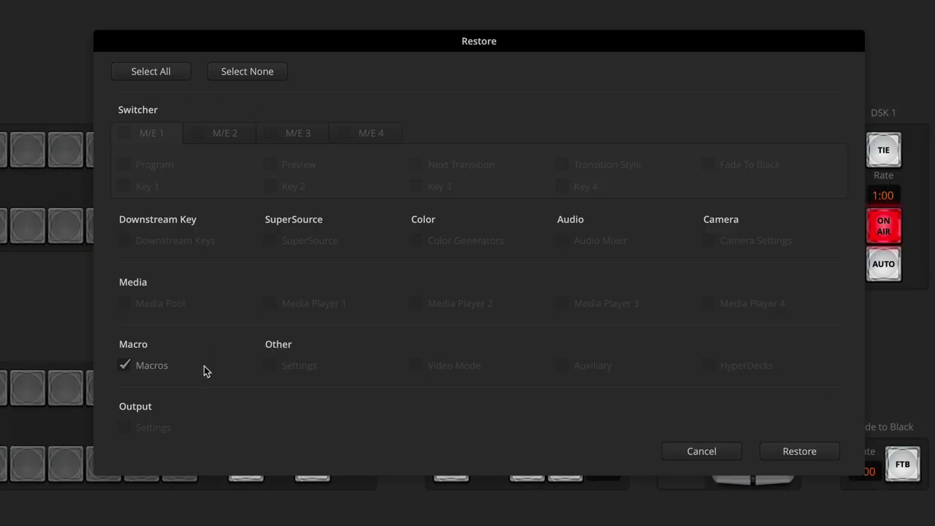
pyautogui.click(833, 448)
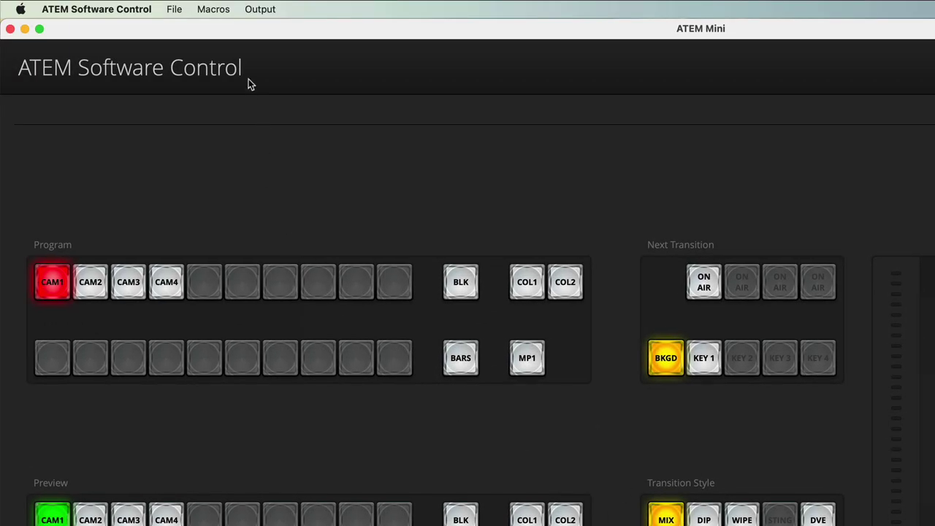
# Step: Open the Macros window on its Run tab
pyautogui.click(213, 9)
pyautogui.click(226, 30)
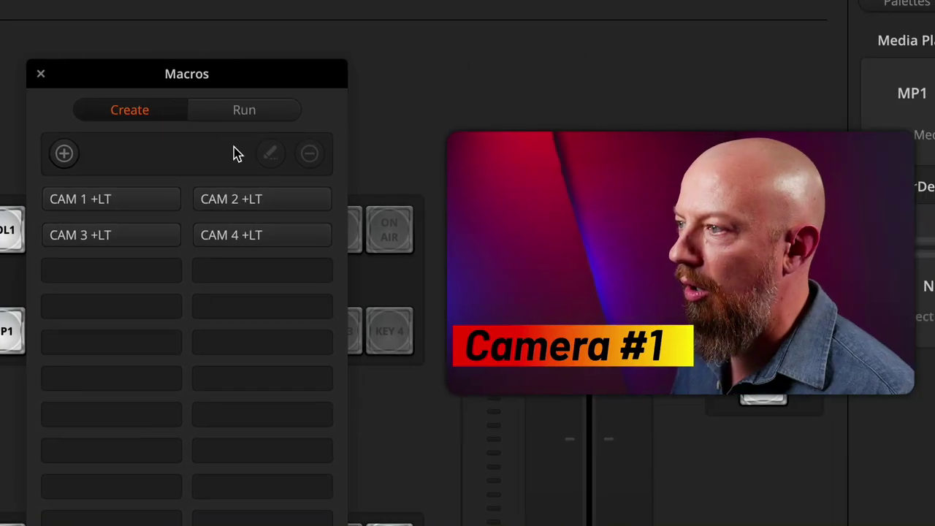
pyautogui.click(510, 111)
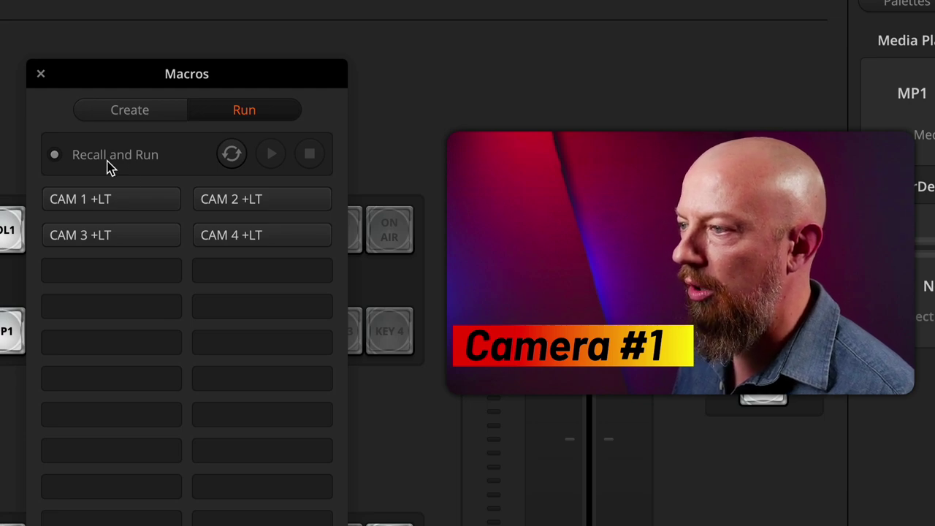
# Step: Run CAM 2 +LT, CAM 3 +LT, CAM 4 +LT, then CAM 1 +LT
pyautogui.click(279, 200)
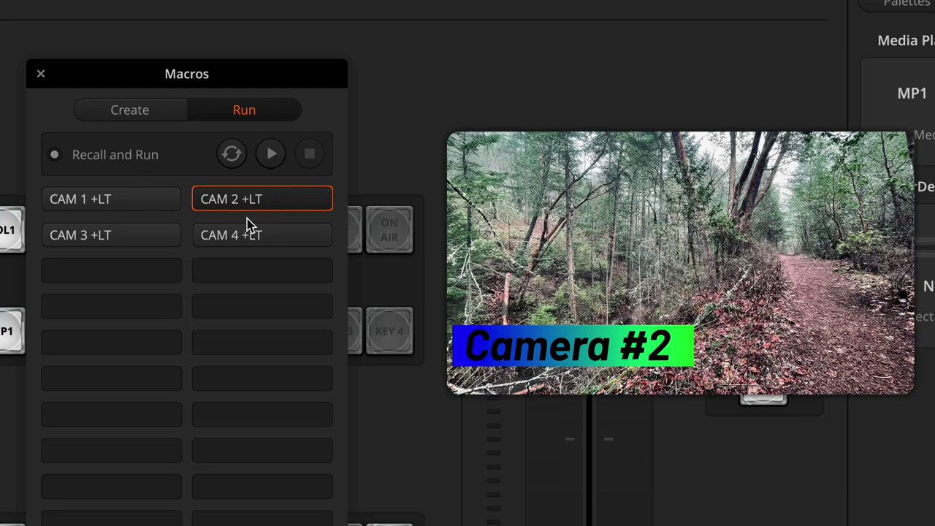
pyautogui.click(148, 239)
pyautogui.click(286, 238)
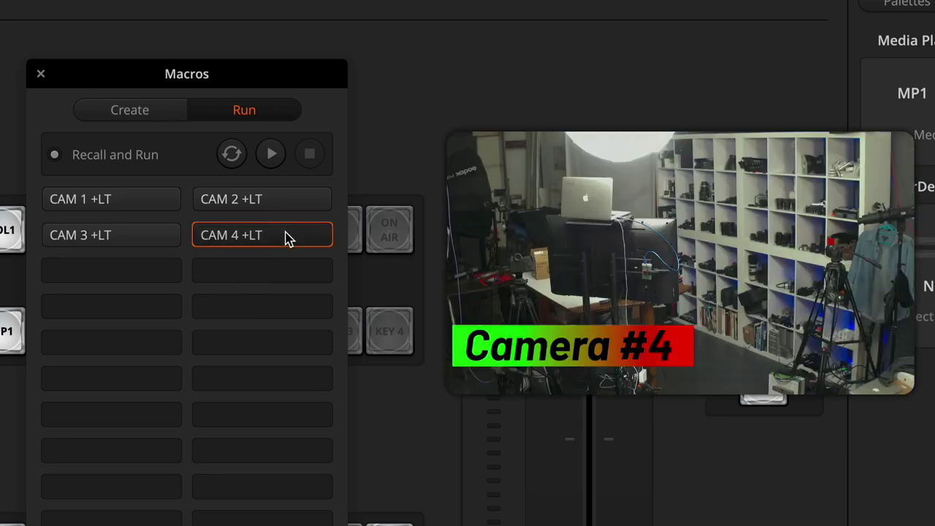
pyautogui.click(153, 203)
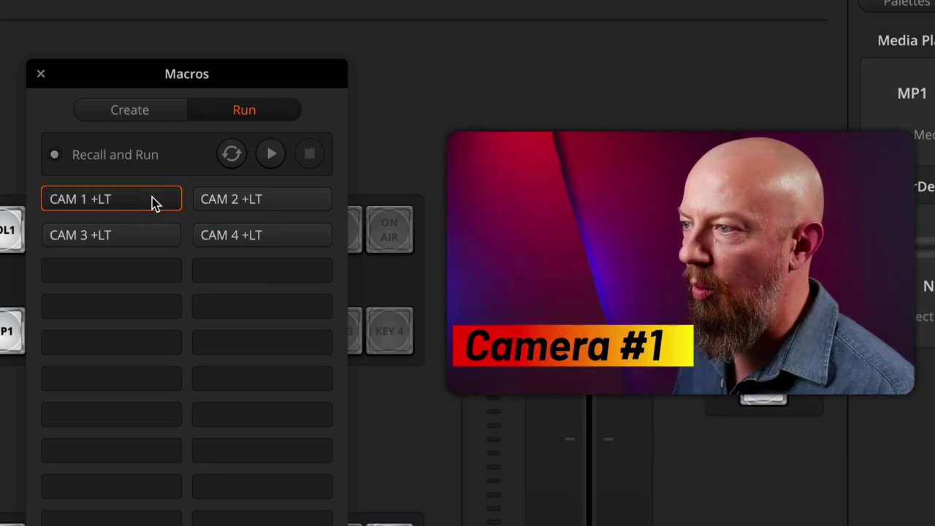